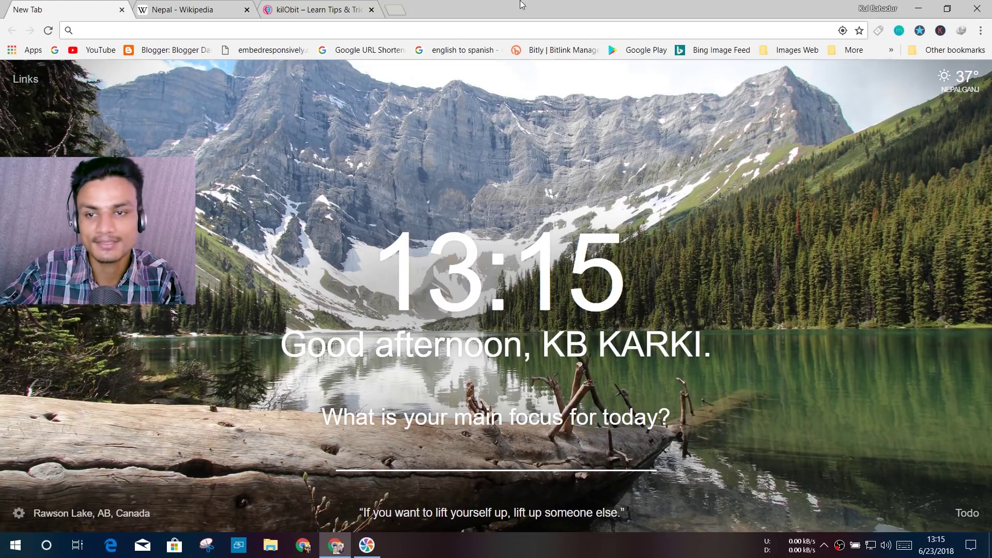
Look over the Nepal Wikipedia and kilObit blog tabs, then return to the new tab page.
{"action": "left_click", "coordinate": [217, 9]}
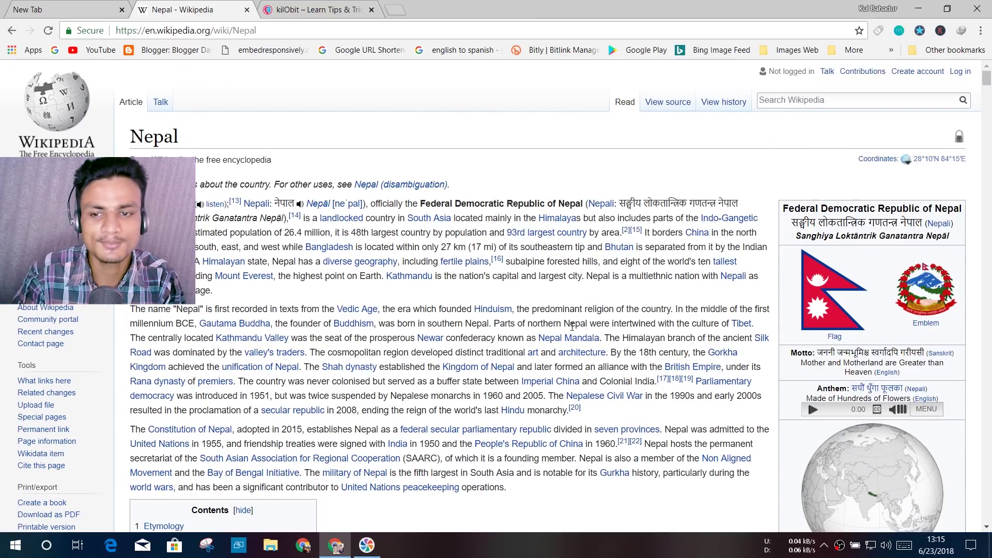
{"action": "scroll", "coordinate": [569, 284], "scroll_direction": "down", "scroll_amount": 3}
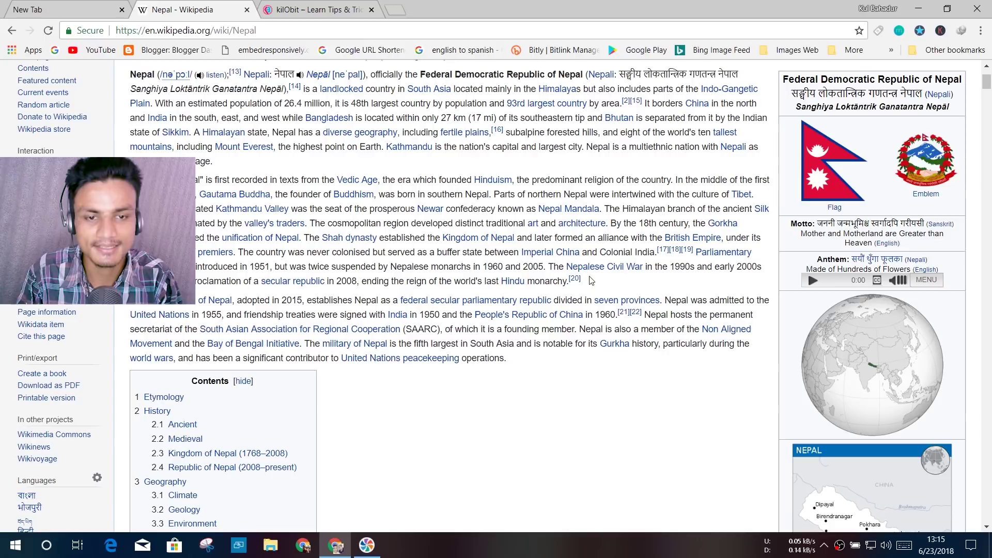
{"action": "scroll", "coordinate": [542, 290], "scroll_direction": "up", "scroll_amount": 3}
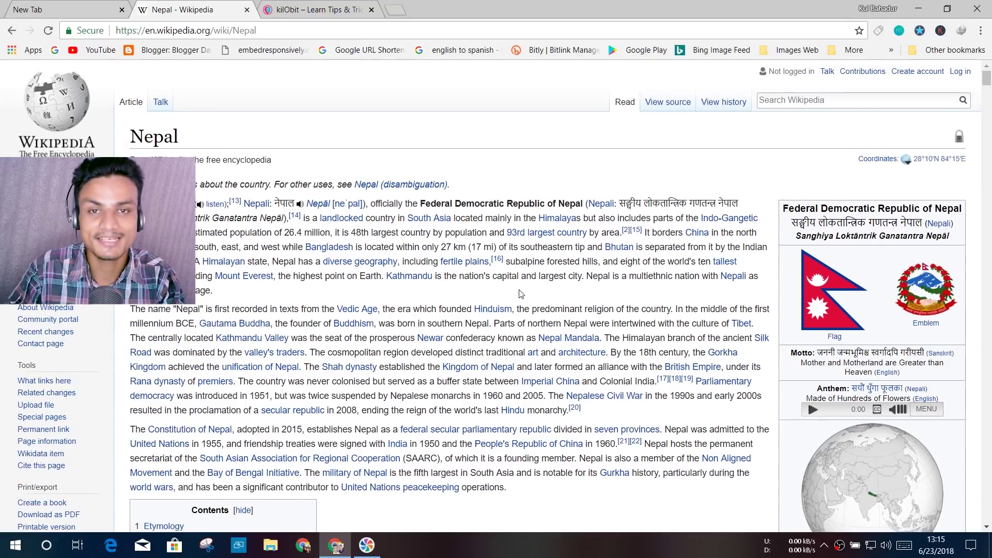
{"action": "scroll", "coordinate": [537, 292], "scroll_direction": "down", "scroll_amount": 3}
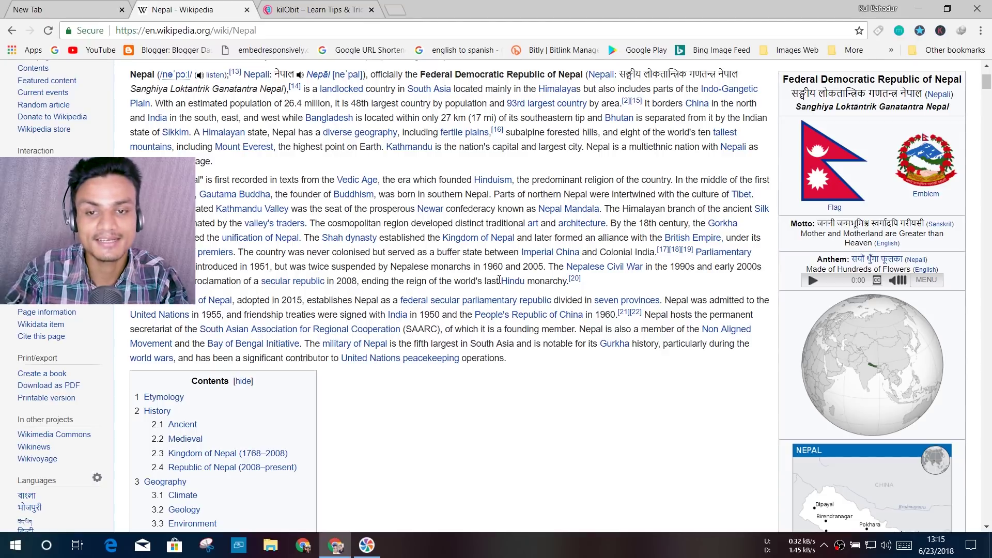
{"action": "scroll", "coordinate": [499, 279], "scroll_direction": "up", "scroll_amount": 3}
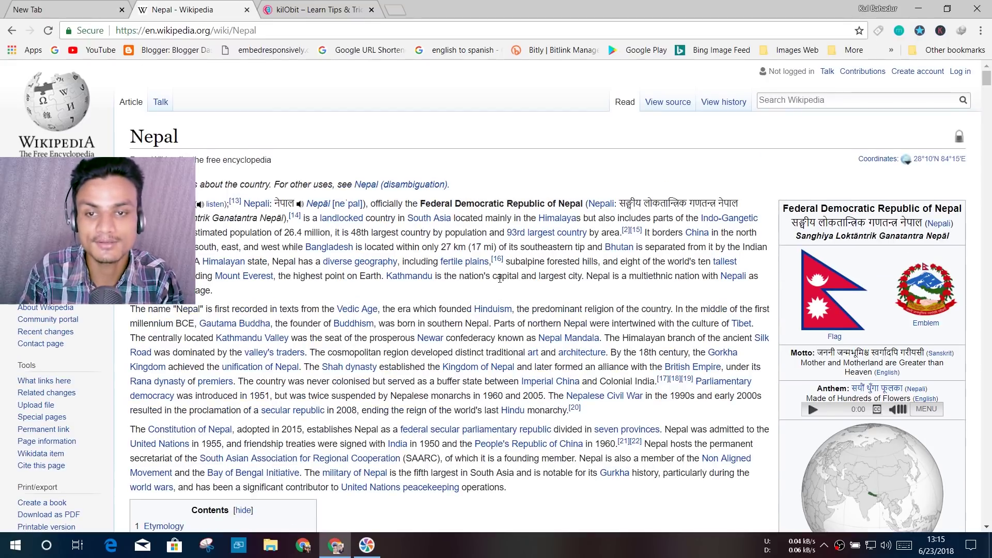
{"action": "left_click", "coordinate": [323, 17]}
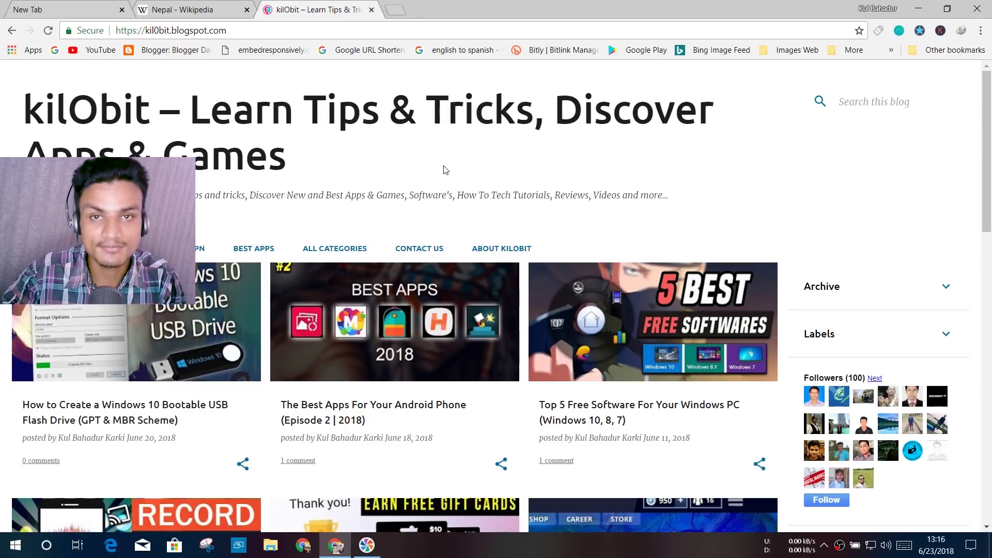
{"action": "left_click", "coordinate": [87, 6]}
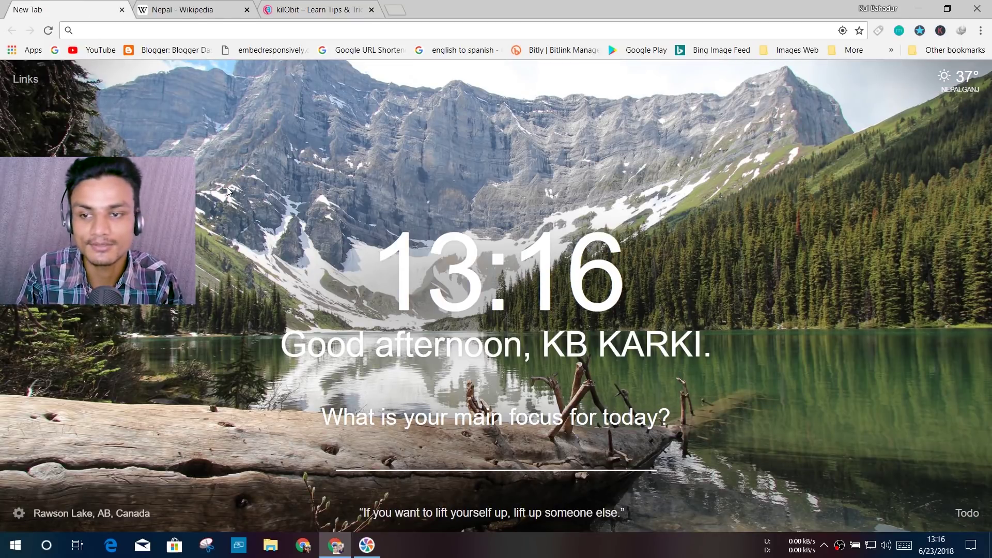
Search the Chrome Web Store for 'dark mode night reader' from the Apps page.
{"action": "left_click", "coordinate": [30, 50]}
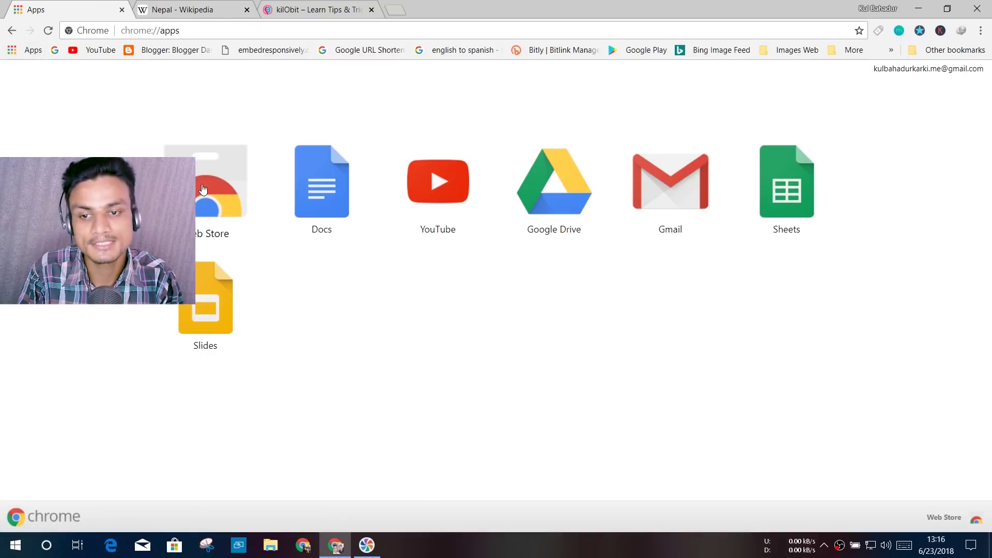
{"action": "left_click", "coordinate": [209, 197]}
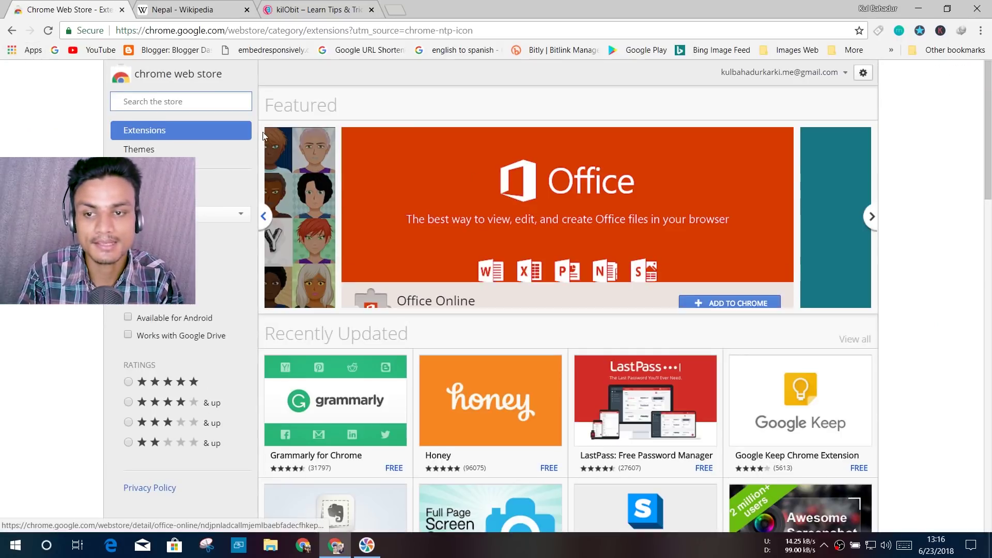
{"action": "left_click", "coordinate": [201, 101]}
{"action": "type", "text": "dar"}
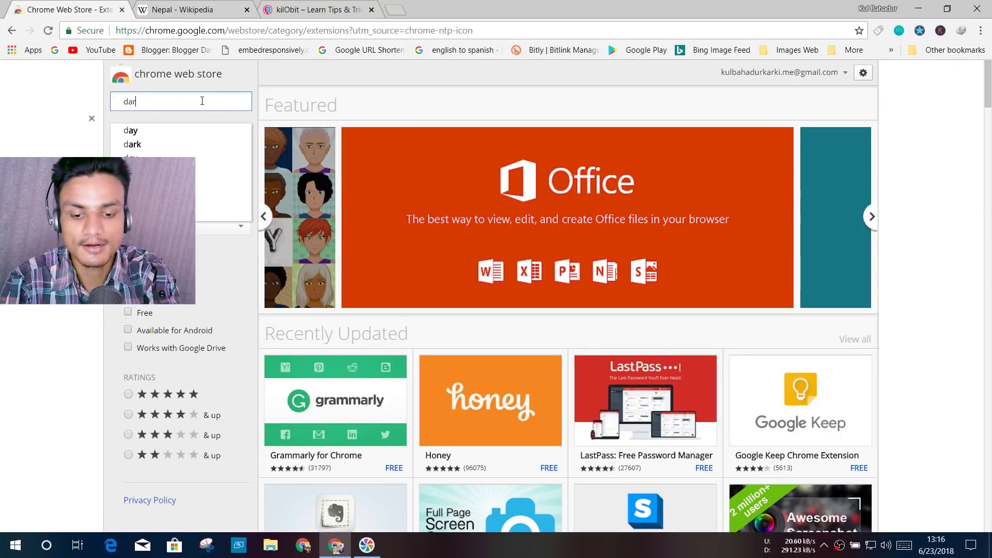
{"action": "type", "text": "k mode "}
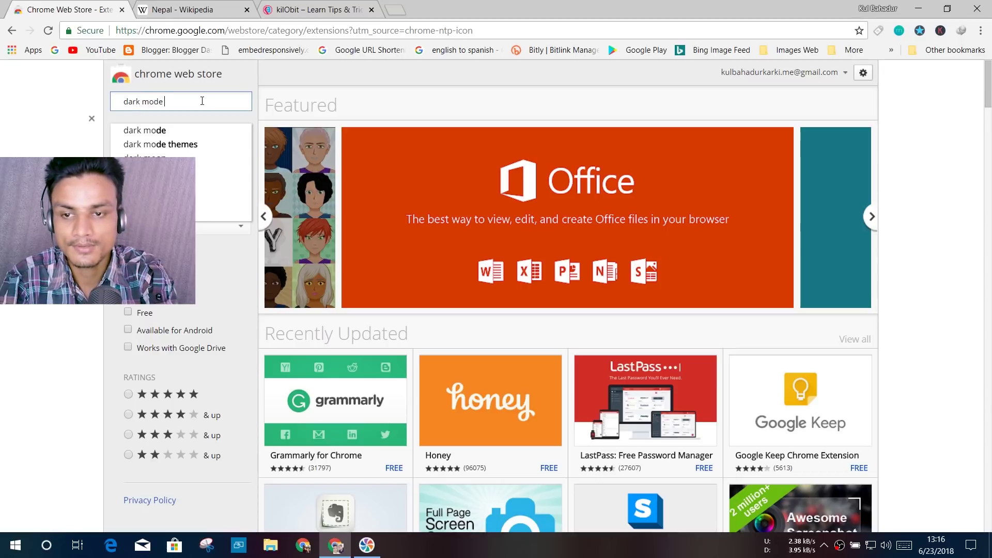
{"action": "type", "text": "night rea"}
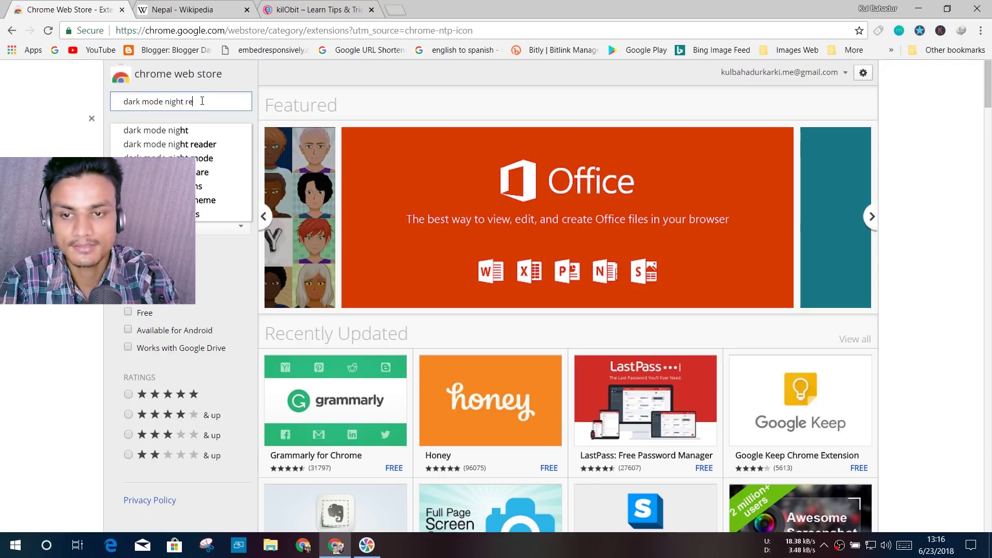
{"action": "left_click", "coordinate": [202, 131]}
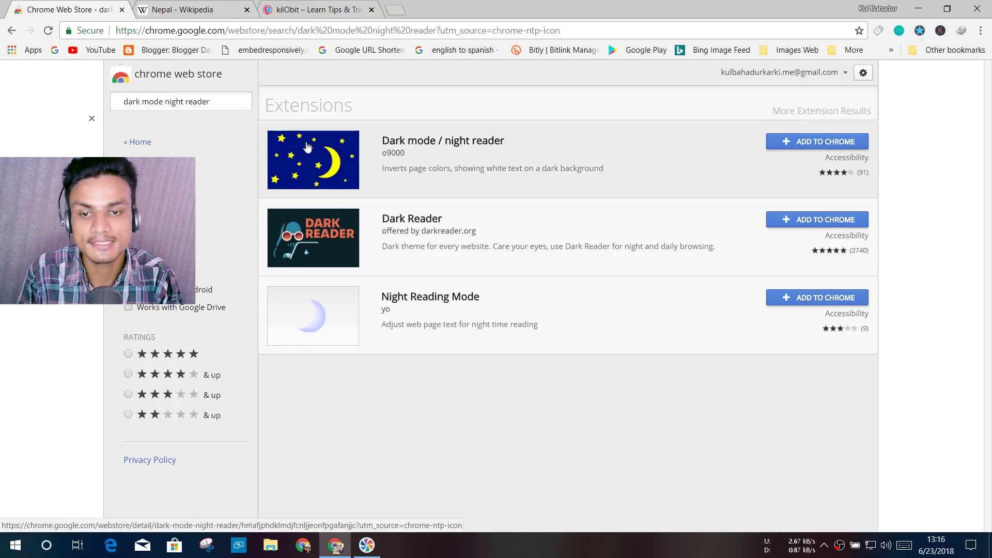
Add the Dark mode / night reader extension to Chrome, then dismiss its notice and detail view.
{"action": "left_click", "coordinate": [432, 153]}
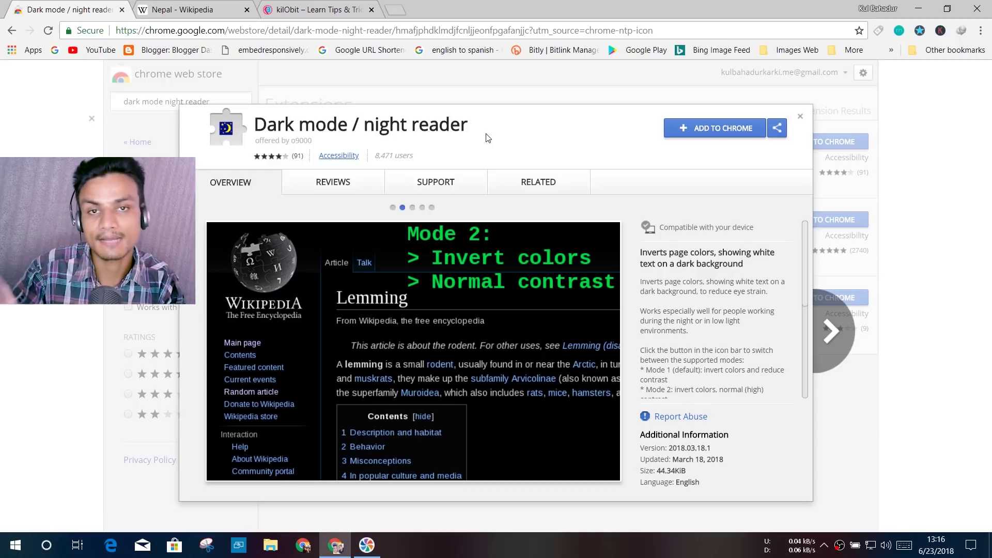
{"action": "left_click", "coordinate": [711, 130]}
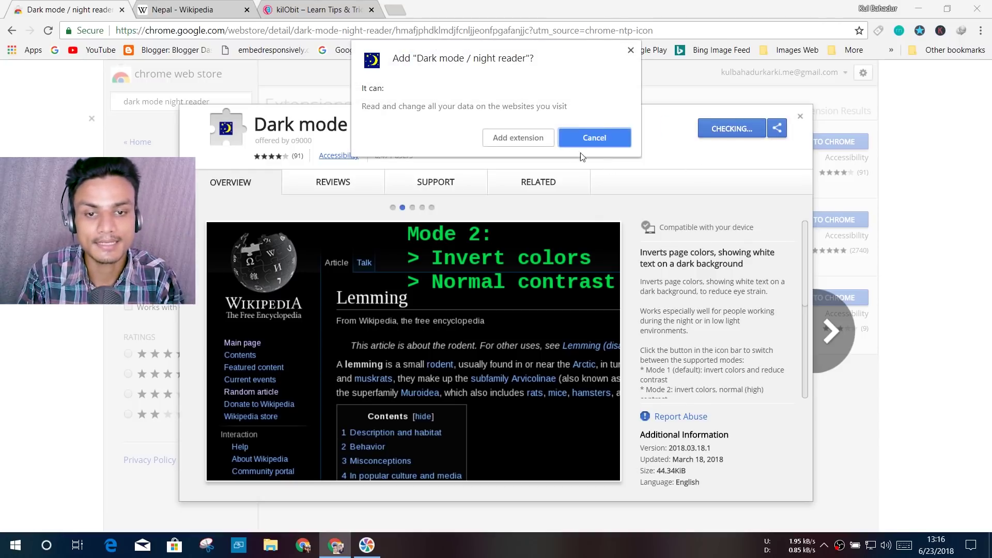
{"action": "left_click", "coordinate": [519, 139]}
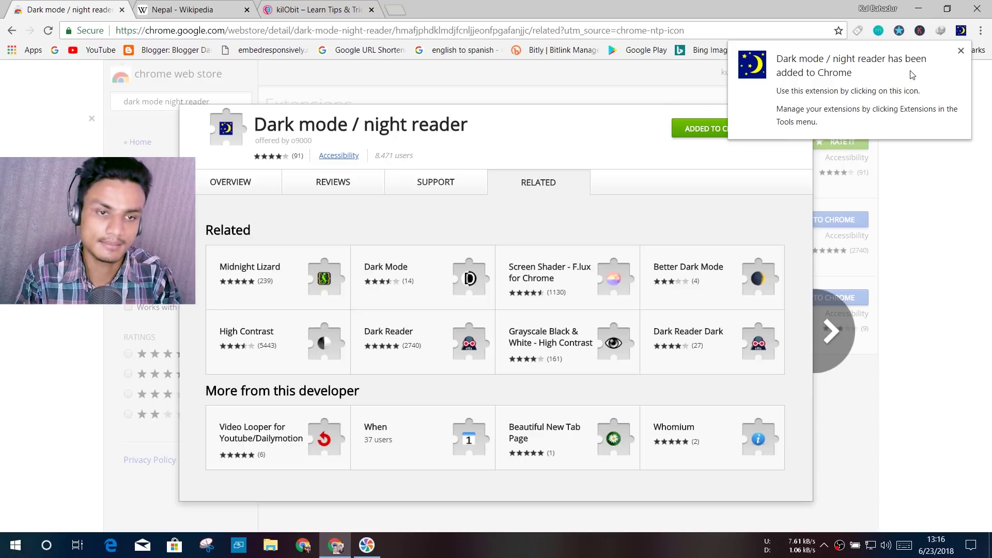
{"action": "left_click", "coordinate": [961, 50]}
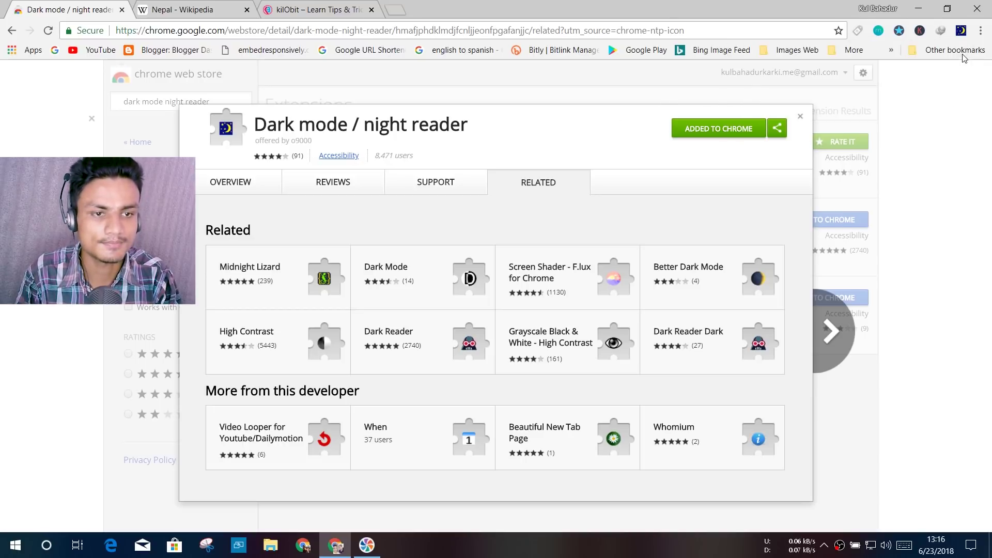
{"action": "left_click", "coordinate": [799, 118]}
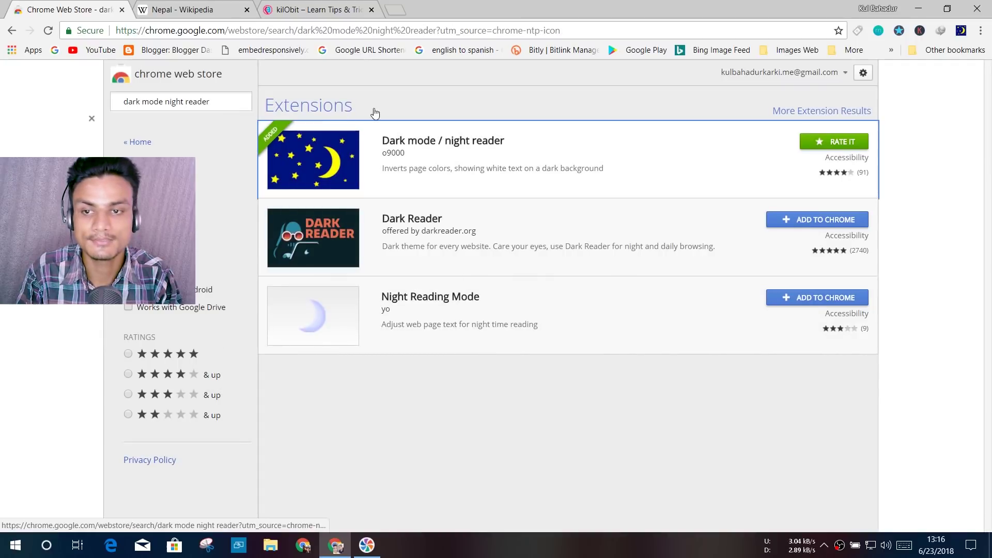
Close the Web Store tab, reload the Nepal article, and load Google in a new tab.
{"action": "key", "text": "ctrl+w"}
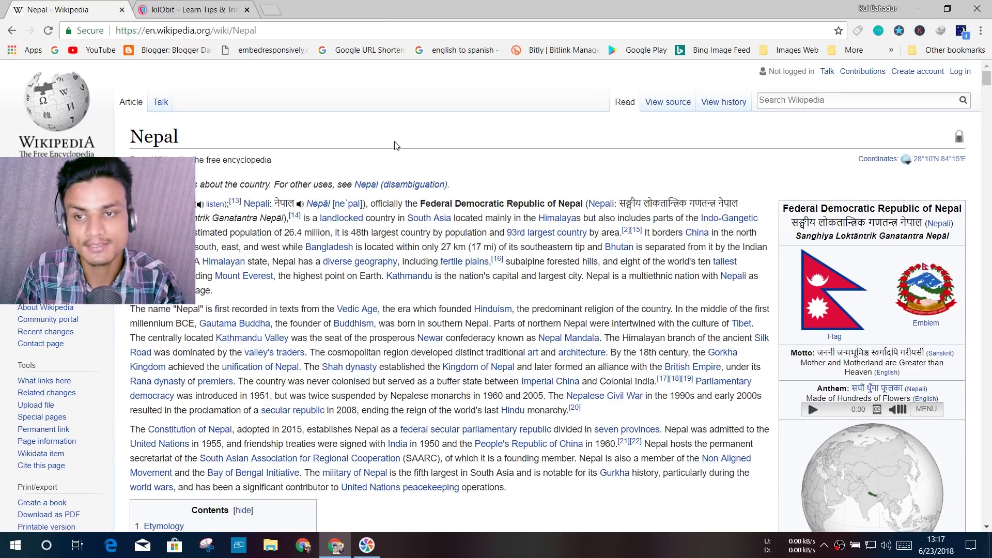
{"action": "key", "text": "F5"}
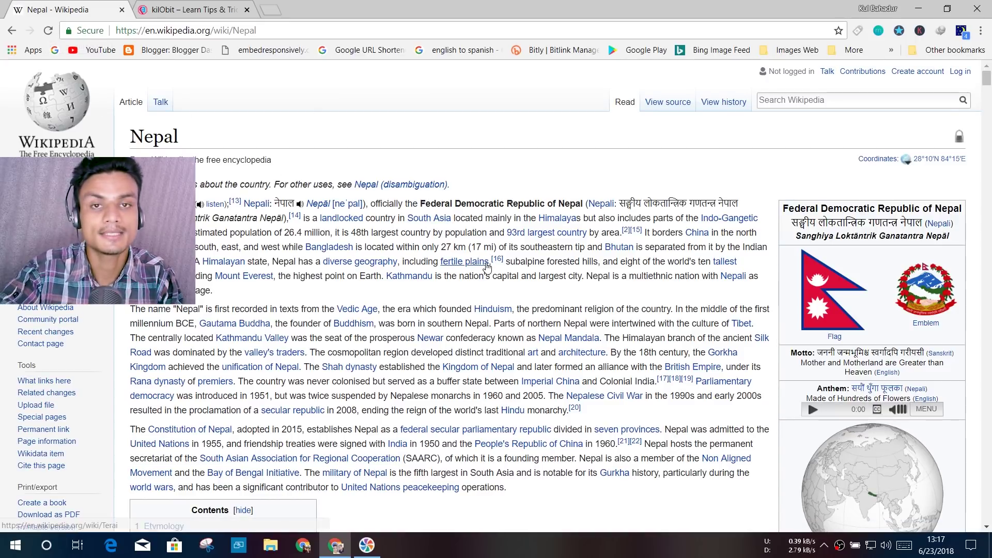
{"action": "mouse_move", "coordinate": [487, 266]}
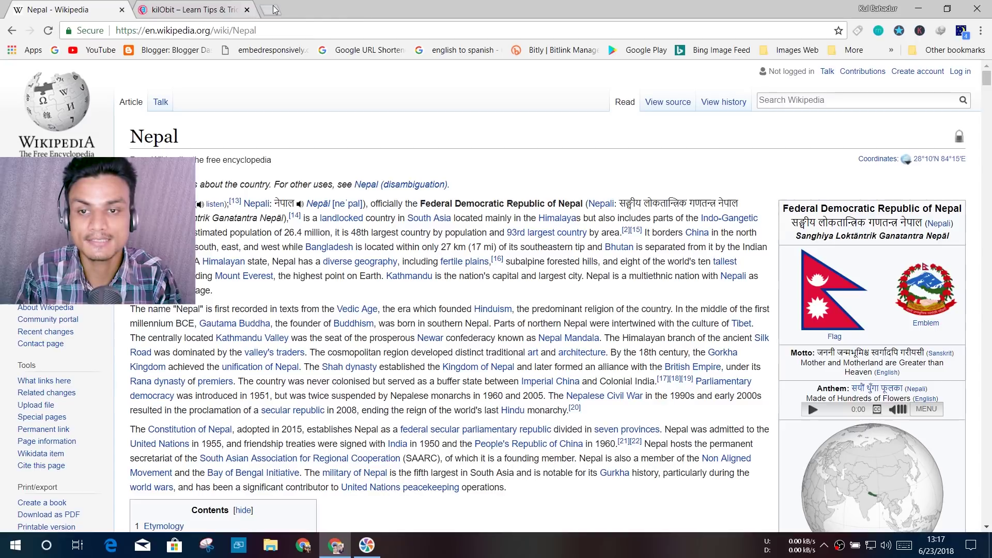
{"action": "left_click", "coordinate": [270, 10]}
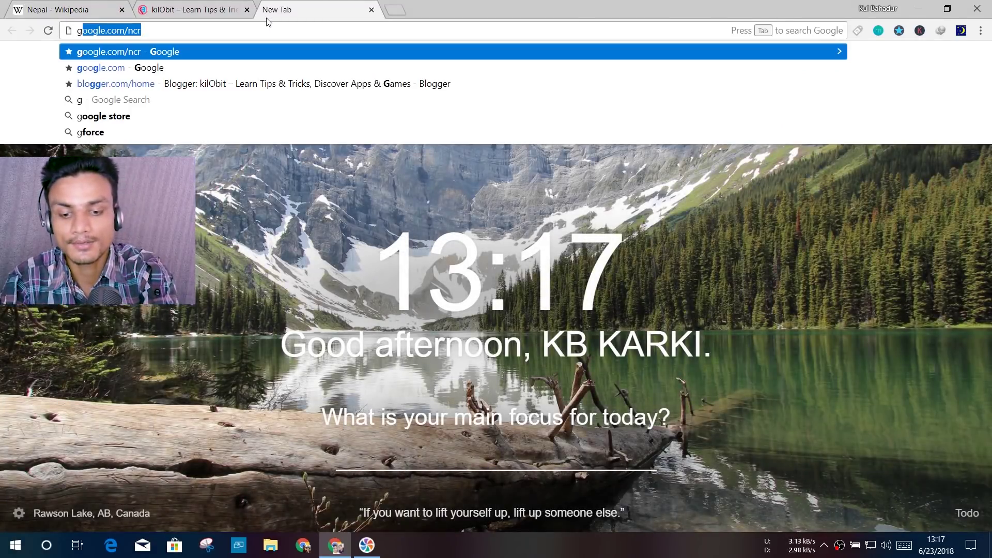
{"action": "type", "text": "go"}
{"action": "left_click", "coordinate": [269, 50]}
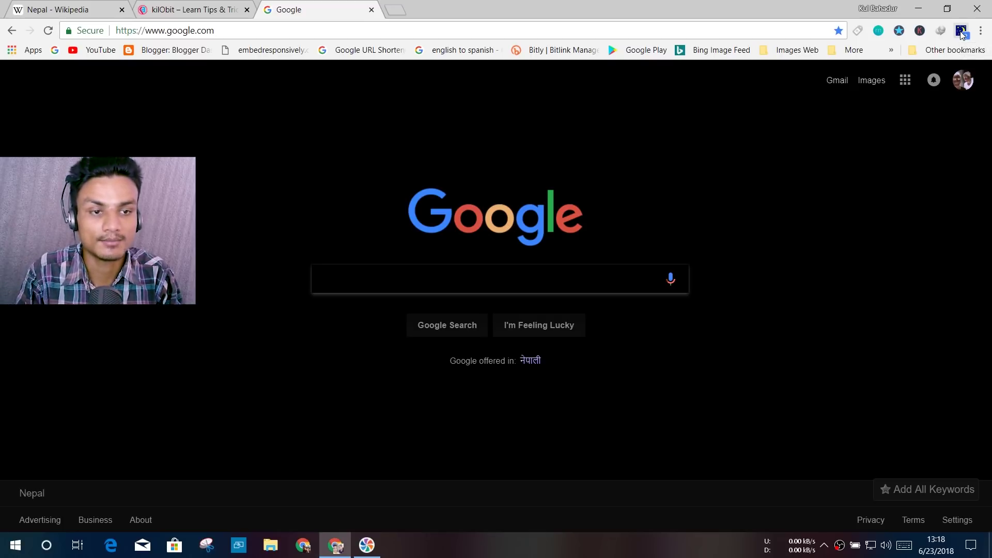
Cycle the Google page through light grey, off, dark and deeper black dimming, ending undimmed.
{"action": "left_click", "coordinate": [960, 32]}
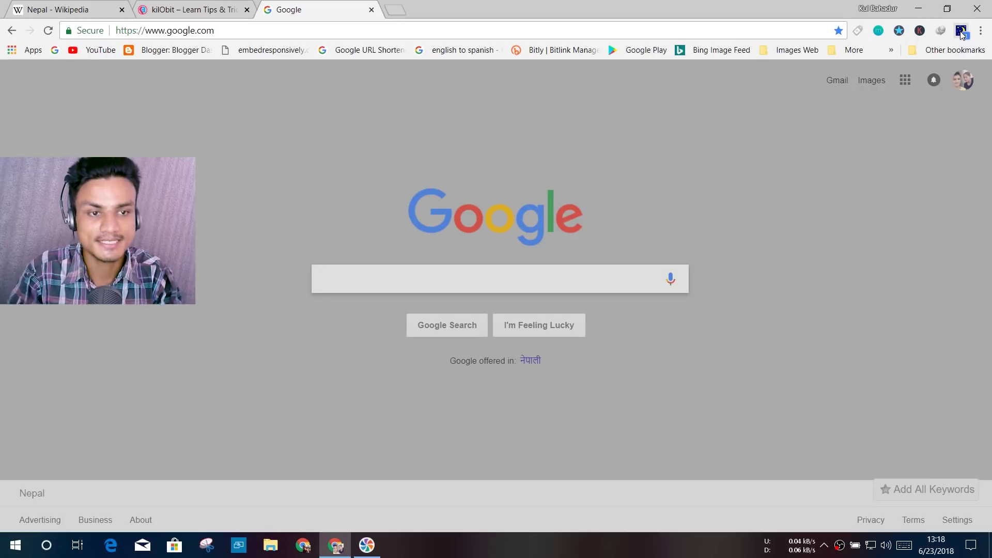
{"action": "left_click", "coordinate": [961, 31]}
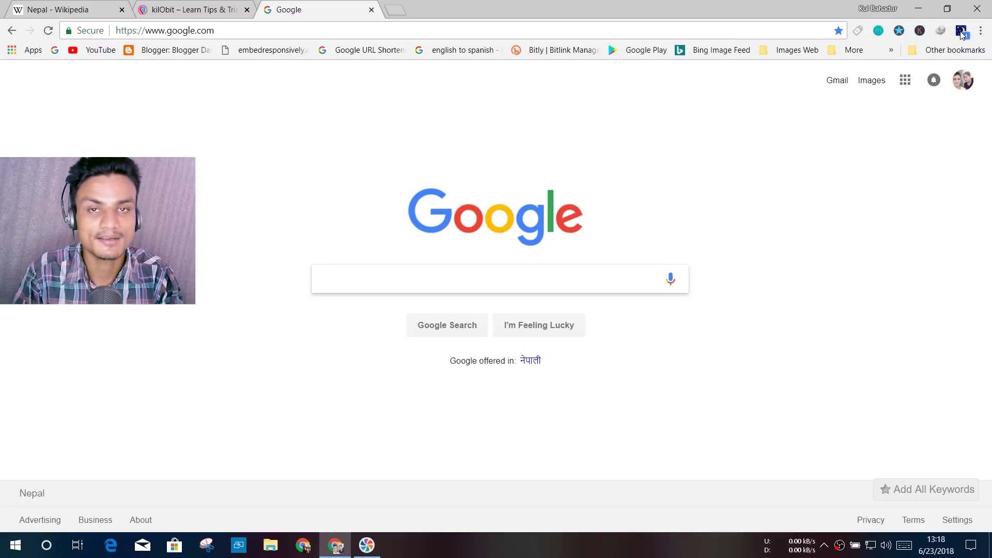
{"action": "left_click", "coordinate": [961, 32]}
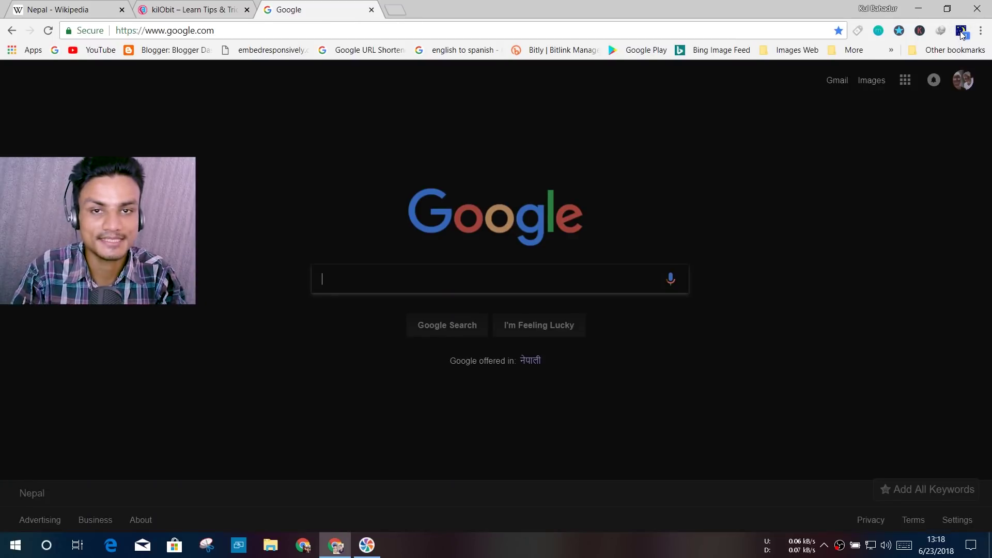
{"action": "left_click", "coordinate": [961, 31]}
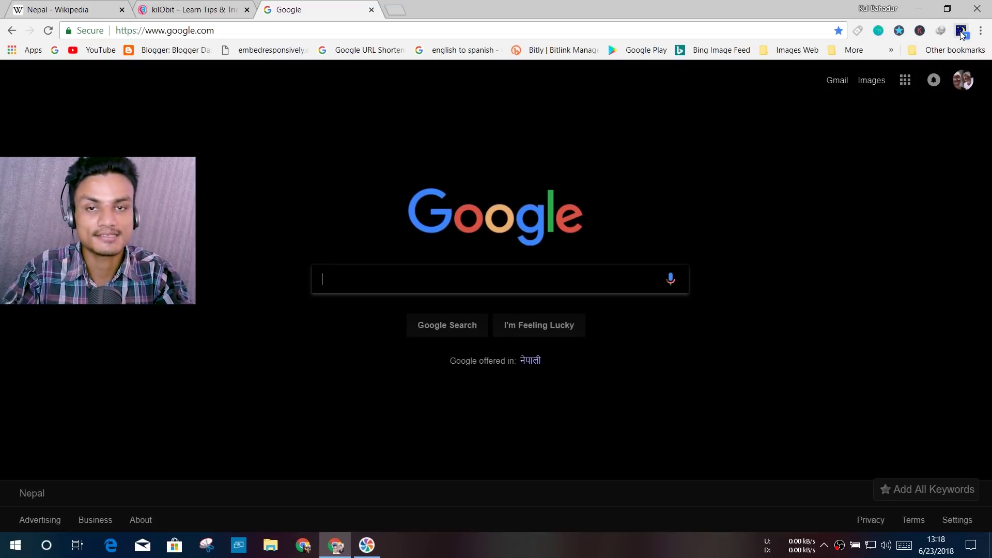
{"action": "left_click", "coordinate": [961, 31]}
{"action": "left_click", "coordinate": [961, 32]}
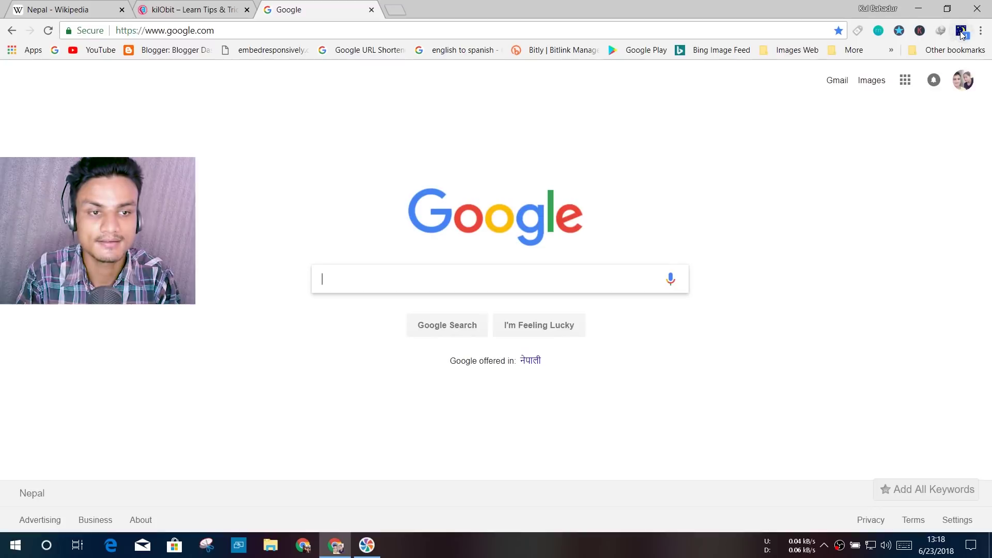
{"action": "left_click", "coordinate": [961, 32]}
{"action": "left_click", "coordinate": [961, 31]}
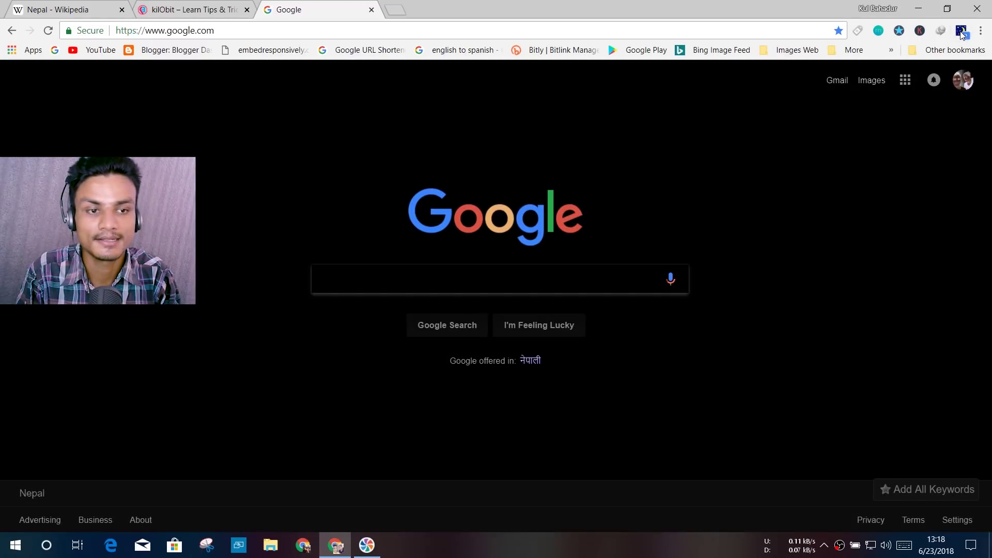
{"action": "left_click", "coordinate": [961, 32]}
{"action": "left_click", "coordinate": [961, 31]}
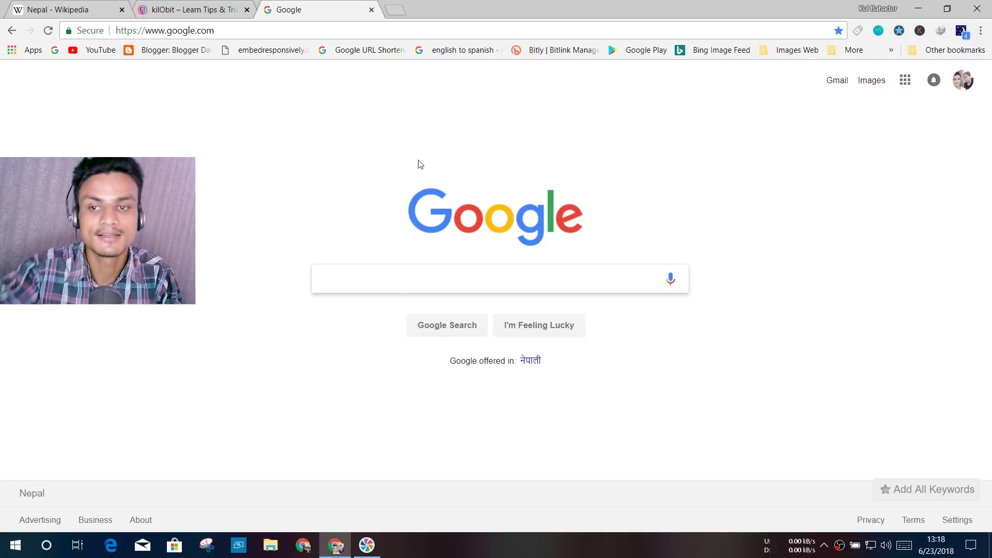
Darken Google, then open kilObit's 'How to Create a Windows 10 Bootable USB Flash Drive' post.
{"action": "left_click", "coordinate": [960, 32]}
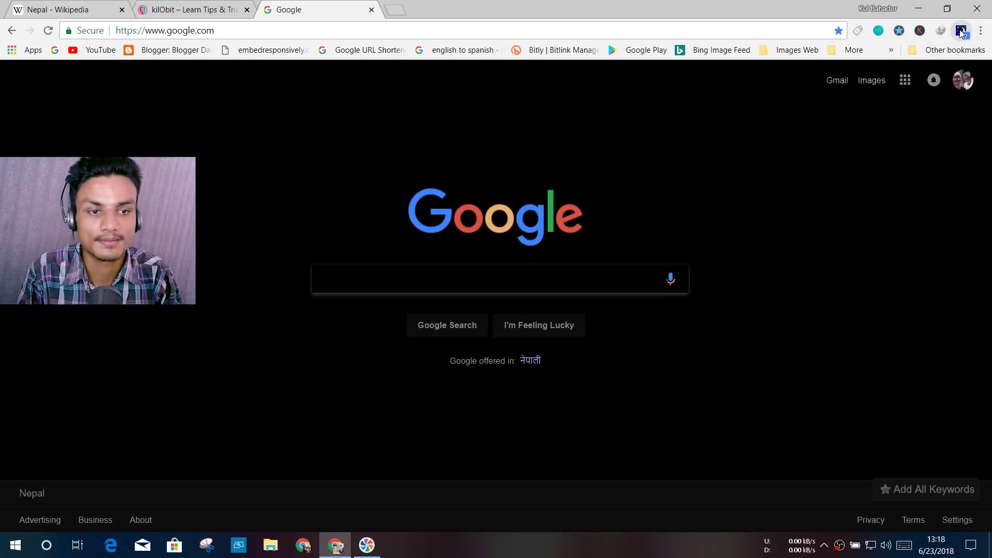
{"action": "left_click", "coordinate": [179, 12]}
{"action": "scroll", "coordinate": [475, 321], "scroll_direction": "down", "scroll_amount": 3}
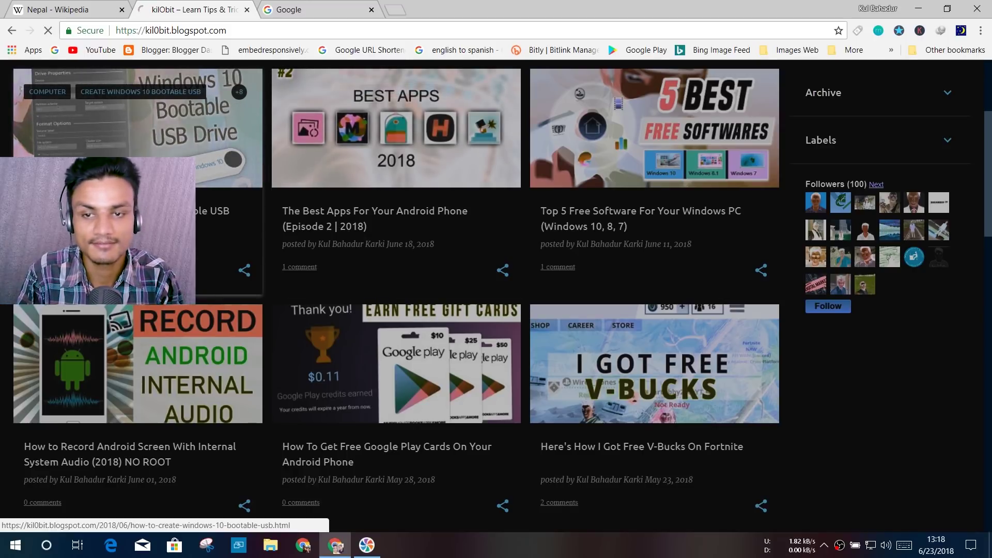
{"action": "left_click", "coordinate": [155, 212]}
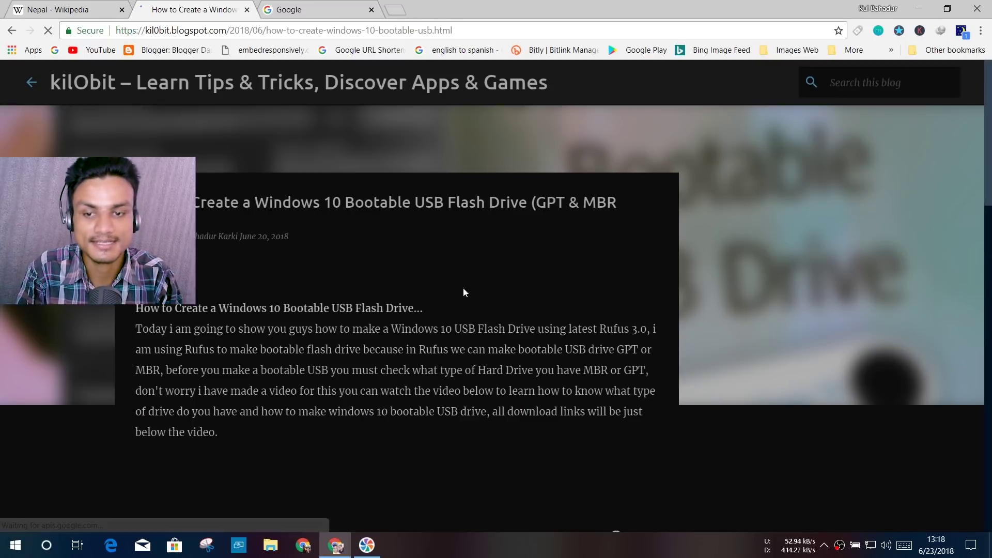
{"action": "scroll", "coordinate": [622, 246], "scroll_direction": "down", "scroll_amount": 4}
{"action": "scroll", "coordinate": [622, 246], "scroll_direction": "down", "scroll_amount": 10}
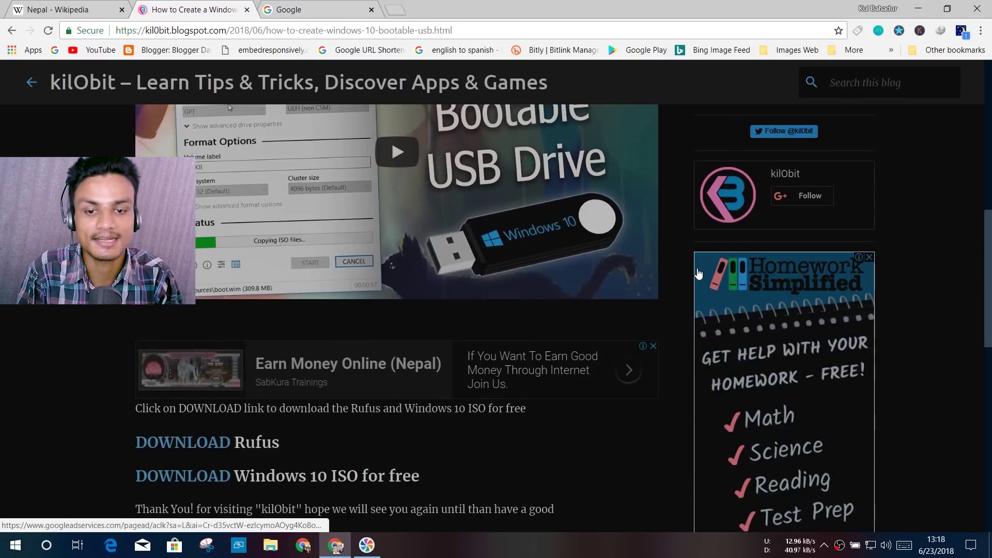
{"action": "scroll", "coordinate": [665, 308], "scroll_direction": "up", "scroll_amount": 10}
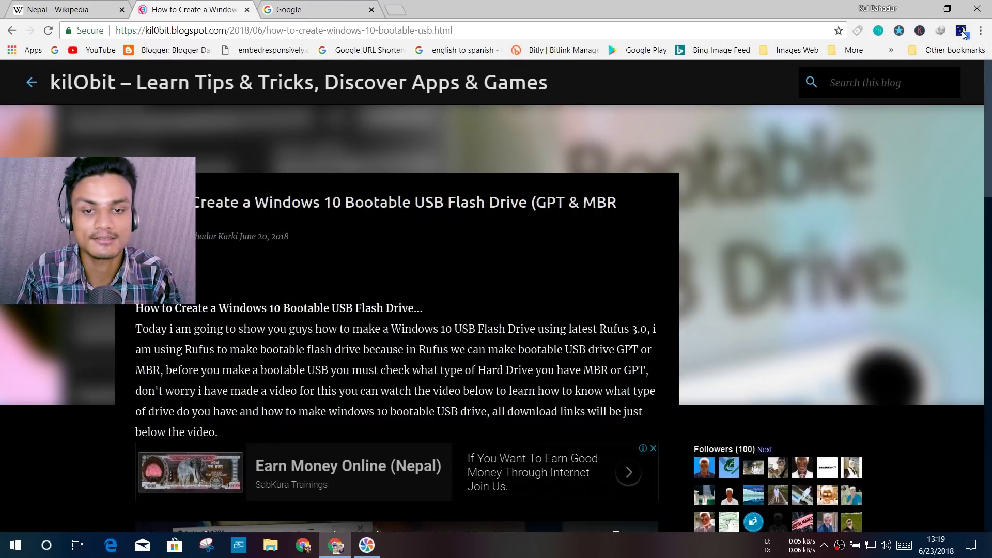
Toggle darkening on the Windows 10 USB blog post off and on several times, leaving it dark.
{"action": "left_click", "coordinate": [961, 33]}
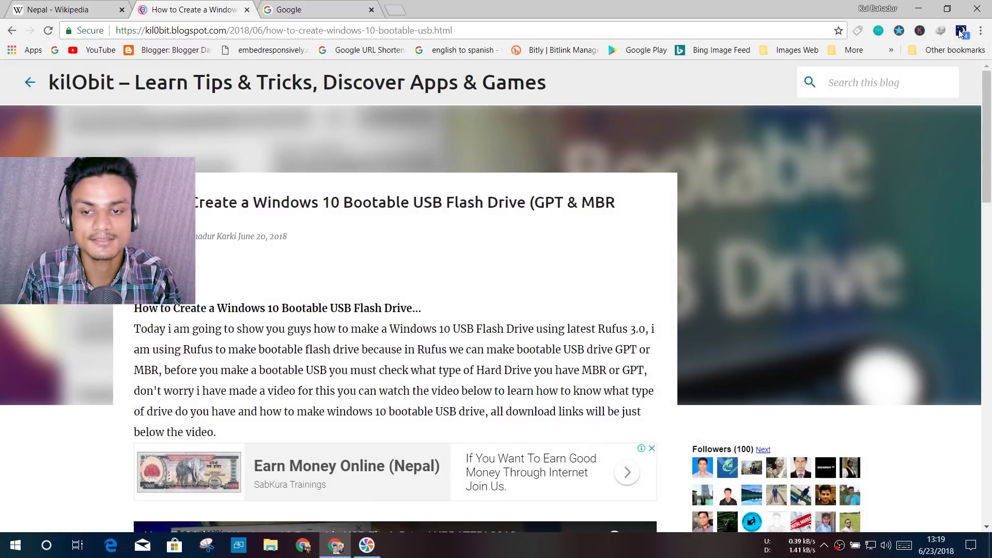
{"action": "left_click", "coordinate": [961, 32]}
{"action": "left_click", "coordinate": [961, 32]}
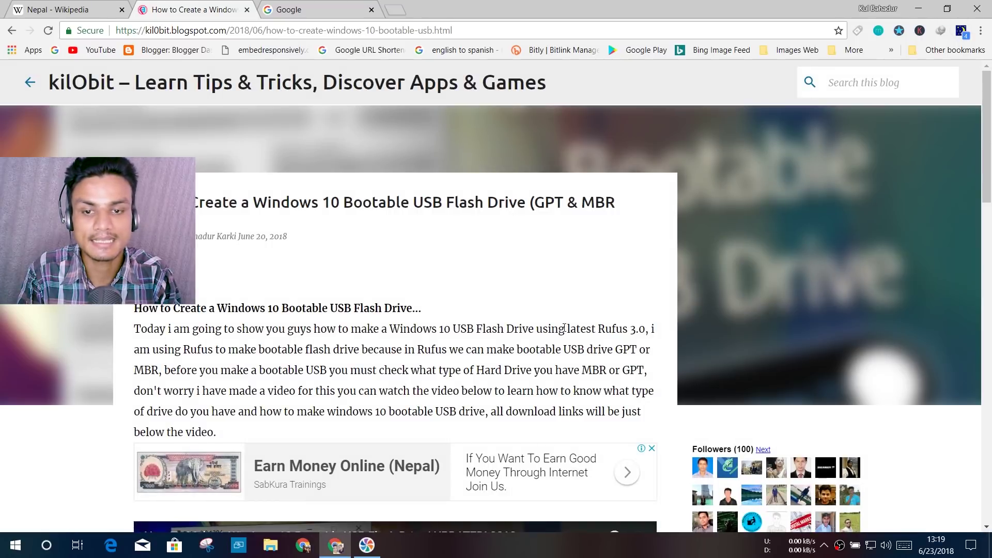
{"action": "scroll", "coordinate": [564, 328], "scroll_direction": "down", "scroll_amount": 15}
{"action": "scroll", "coordinate": [670, 350], "scroll_direction": "up", "scroll_amount": 6}
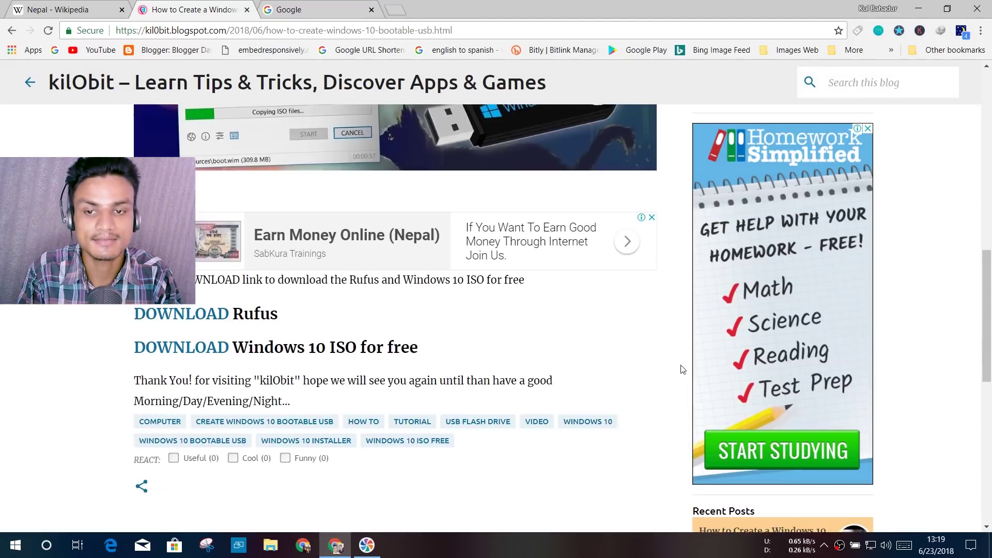
{"action": "scroll", "coordinate": [682, 369], "scroll_direction": "up", "scroll_amount": 10}
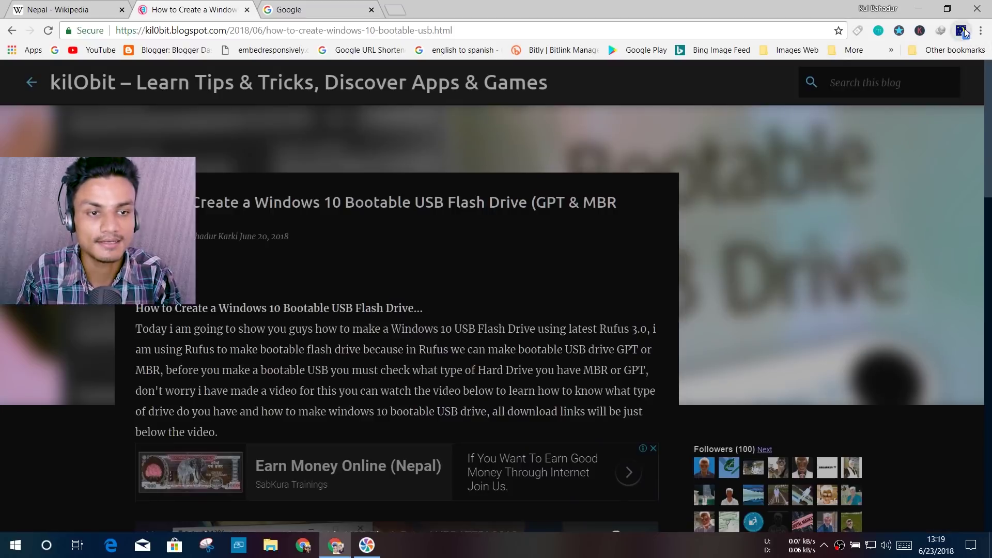
{"action": "left_click", "coordinate": [962, 32]}
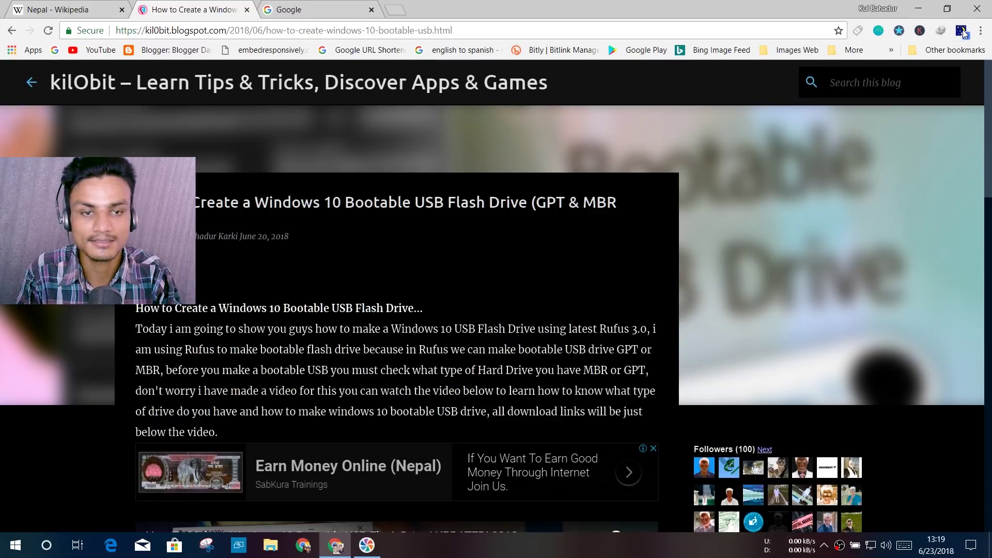
{"action": "left_click", "coordinate": [963, 29]}
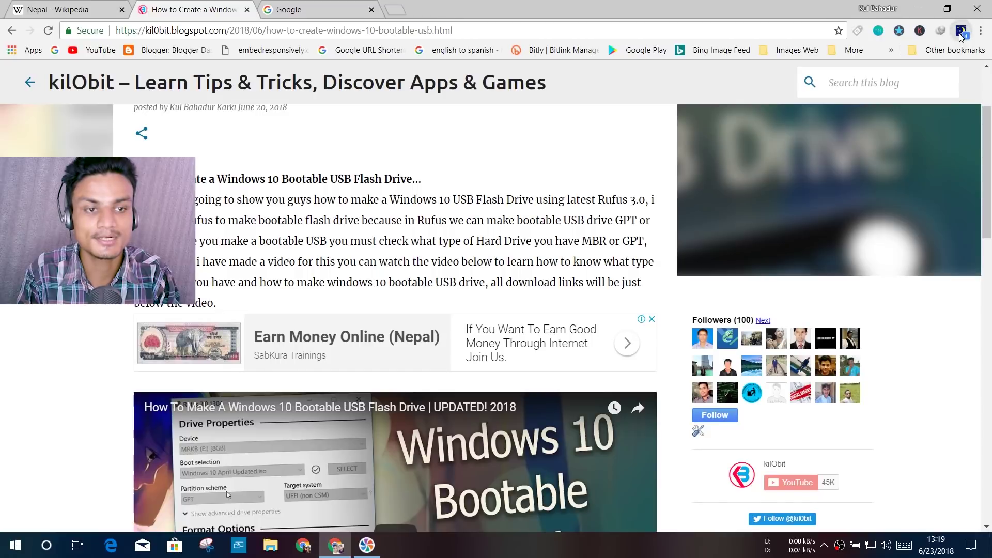
{"action": "left_click", "coordinate": [962, 31]}
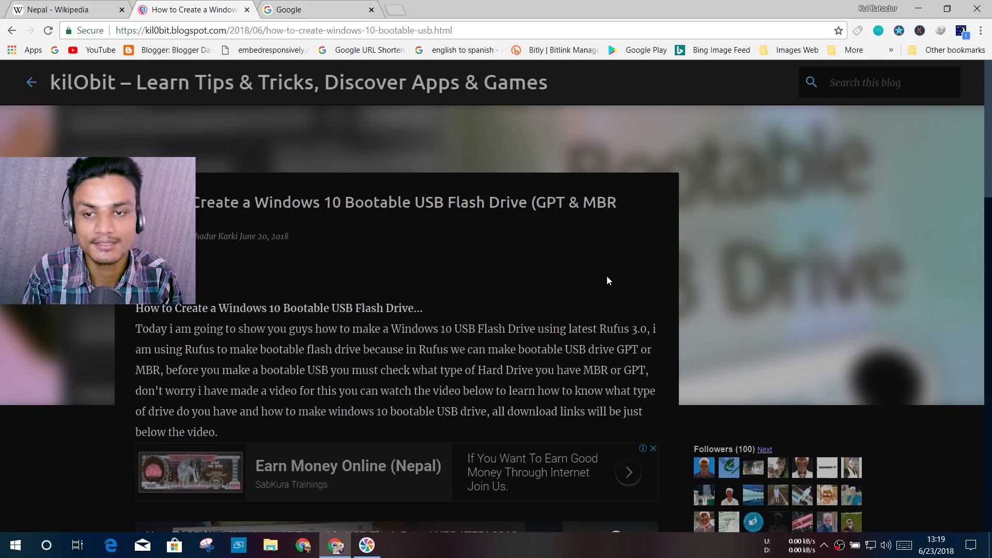
{"action": "scroll", "coordinate": [635, 274], "scroll_direction": "down", "scroll_amount": 3}
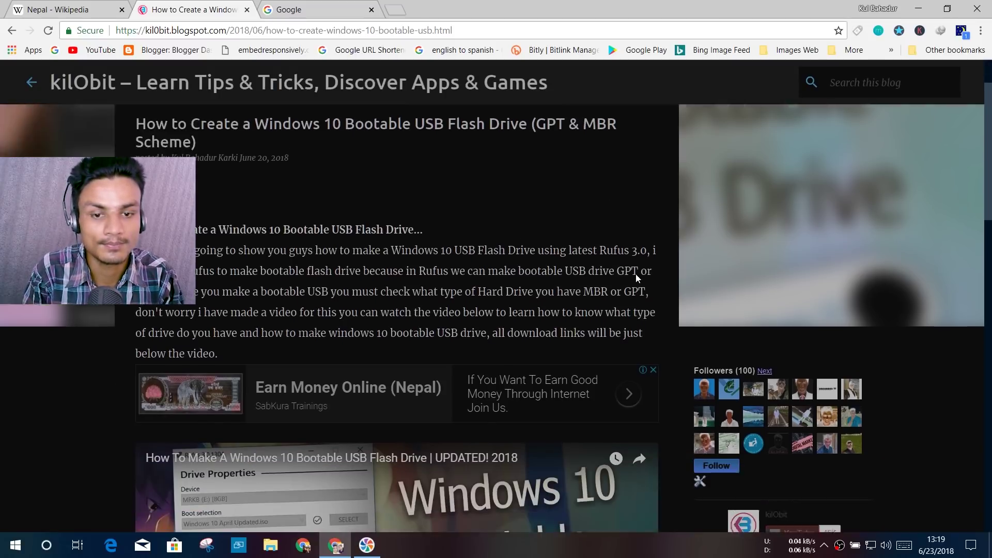
{"action": "scroll", "coordinate": [665, 299], "scroll_direction": "up", "scroll_amount": 3}
Darken the Nepal Wikipedia article, switch it light and back to dark, then open Apps.
{"action": "left_click", "coordinate": [87, 18]}
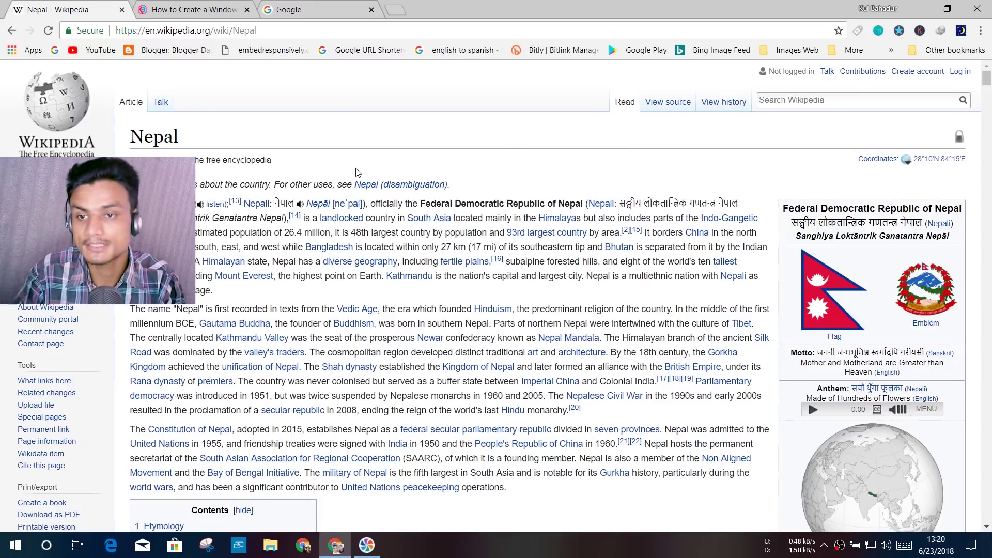
{"action": "left_click", "coordinate": [959, 32]}
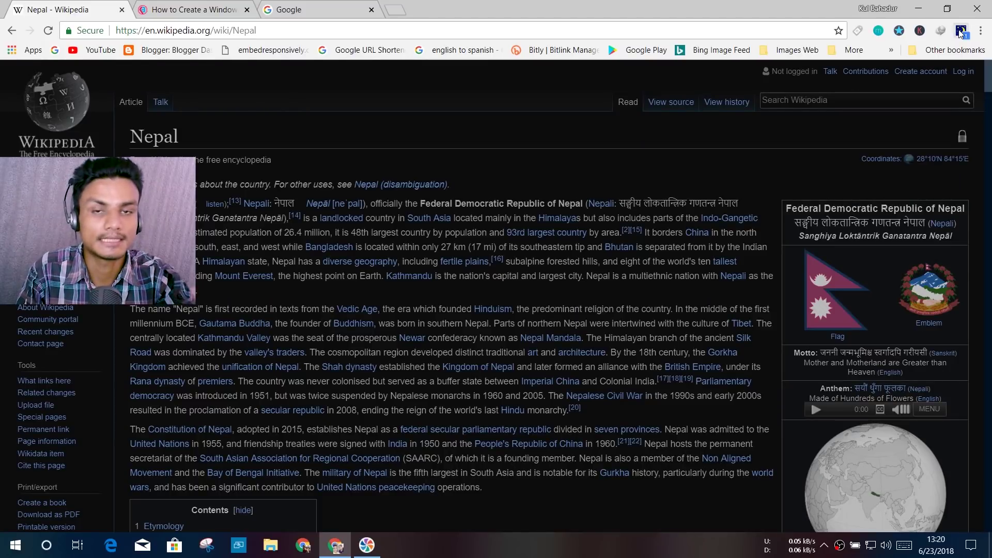
{"action": "scroll", "coordinate": [522, 287], "scroll_direction": "down", "scroll_amount": 5}
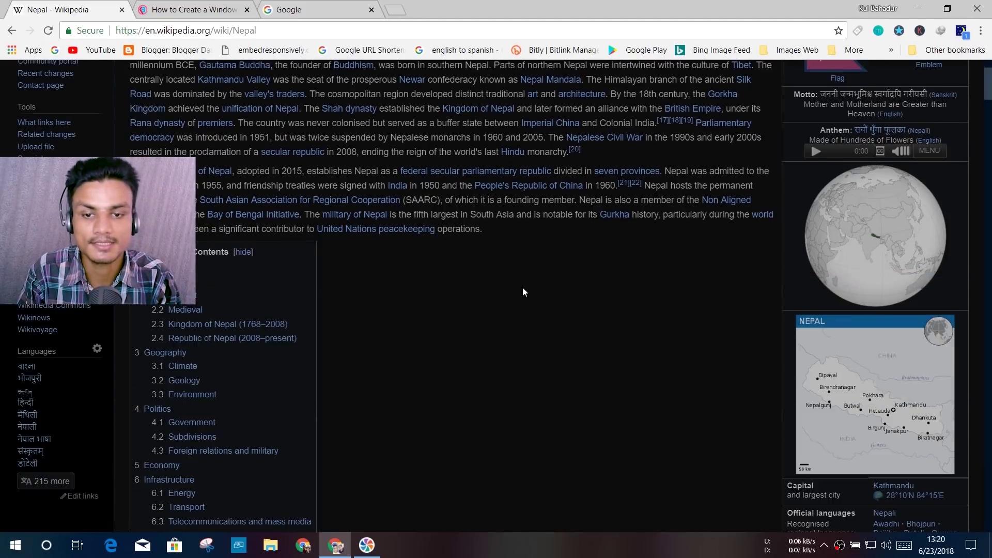
{"action": "scroll", "coordinate": [538, 324], "scroll_direction": "up", "scroll_amount": 5}
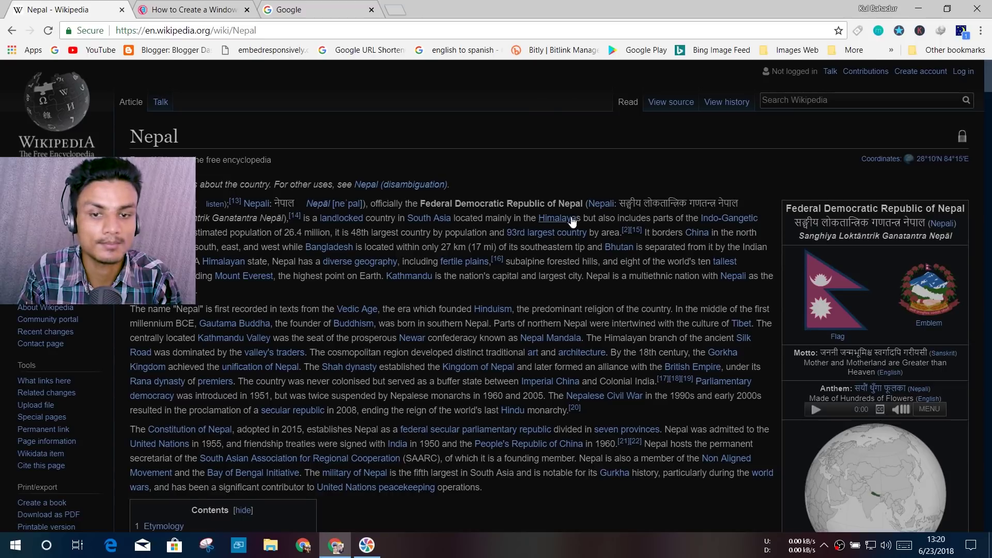
{"action": "scroll", "coordinate": [571, 221], "scroll_direction": "down", "scroll_amount": 4}
{"action": "scroll", "coordinate": [572, 221], "scroll_direction": "up", "scroll_amount": 4}
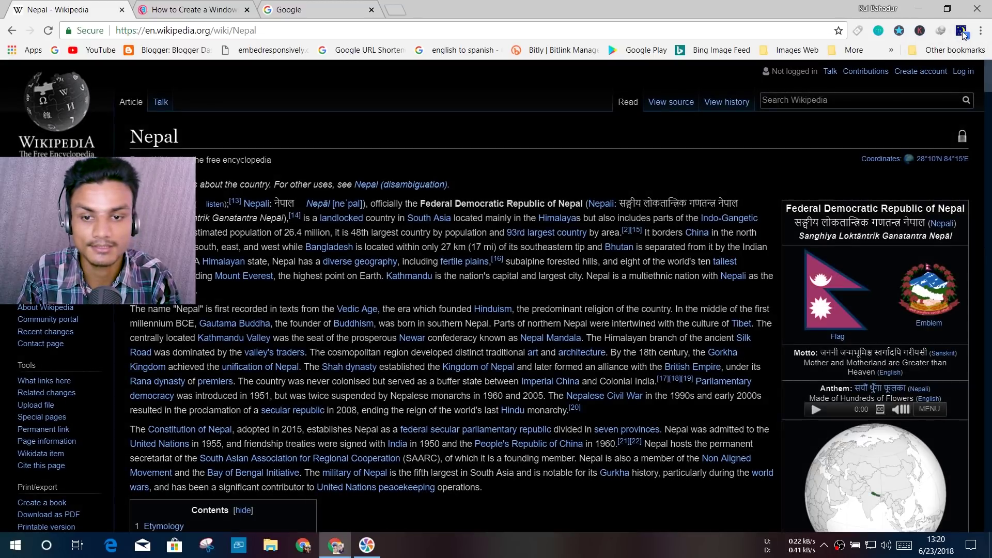
{"action": "left_click", "coordinate": [962, 32]}
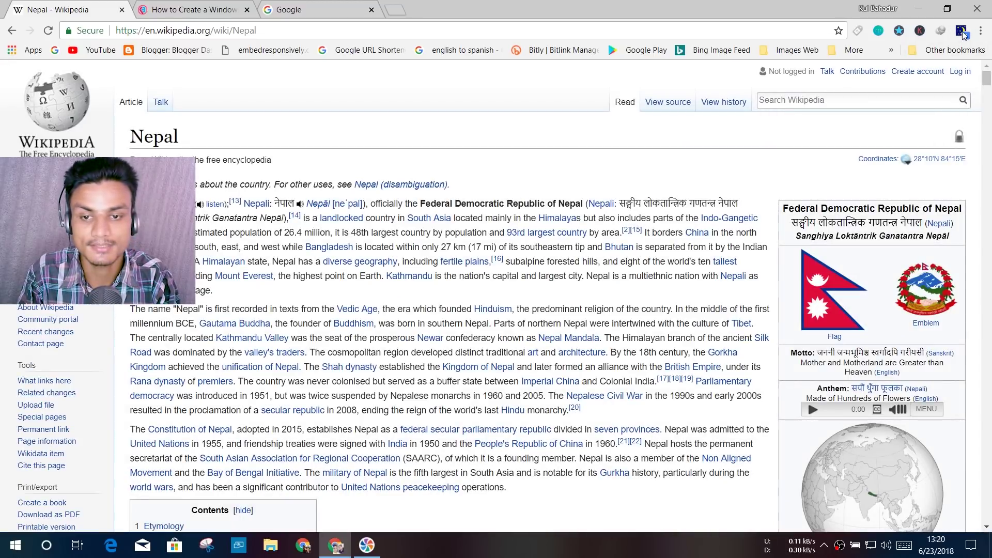
{"action": "left_click", "coordinate": [962, 31]}
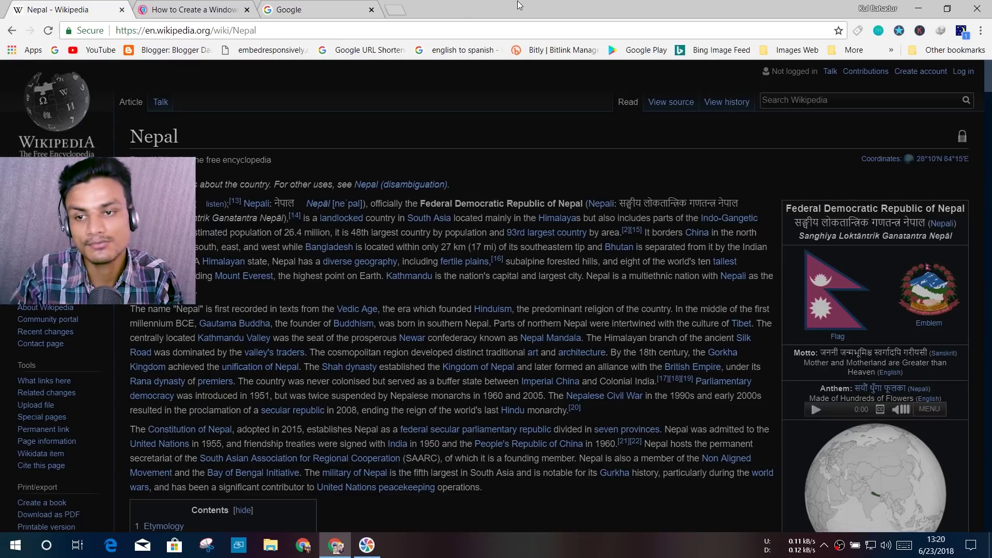
{"action": "left_click", "coordinate": [27, 49]}
Browse the Web Store's Themes and add the Morpheon Dark theme to Chrome.
{"action": "left_click", "coordinate": [236, 188]}
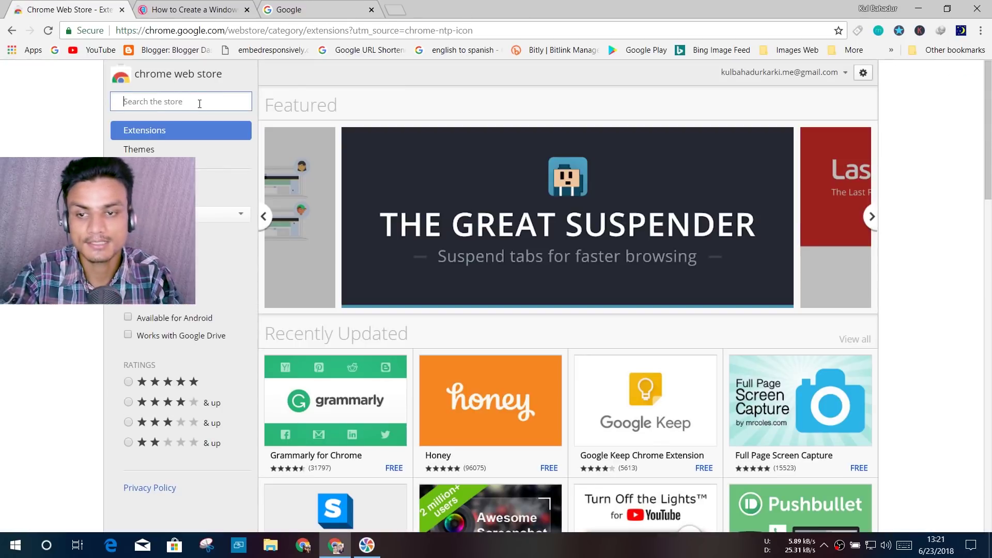
{"action": "left_click", "coordinate": [163, 155]}
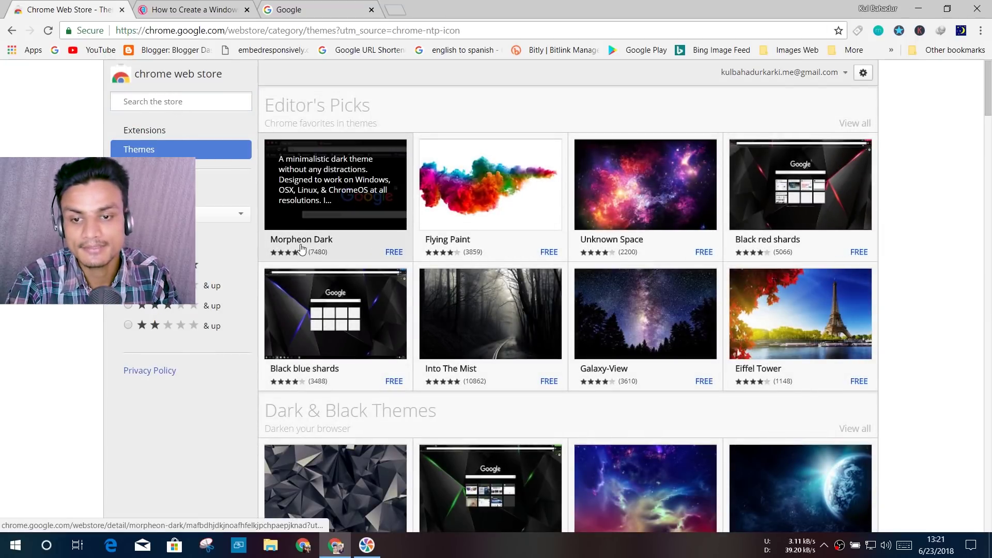
{"action": "scroll", "coordinate": [335, 232], "scroll_direction": "down", "scroll_amount": 2}
{"action": "scroll", "coordinate": [365, 201], "scroll_direction": "up", "scroll_amount": 2}
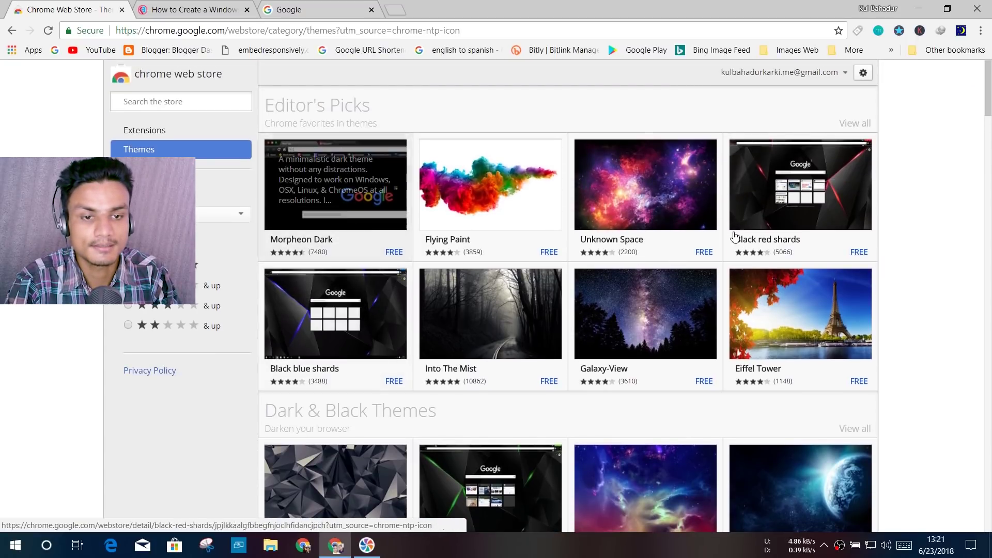
{"action": "left_click", "coordinate": [199, 102]}
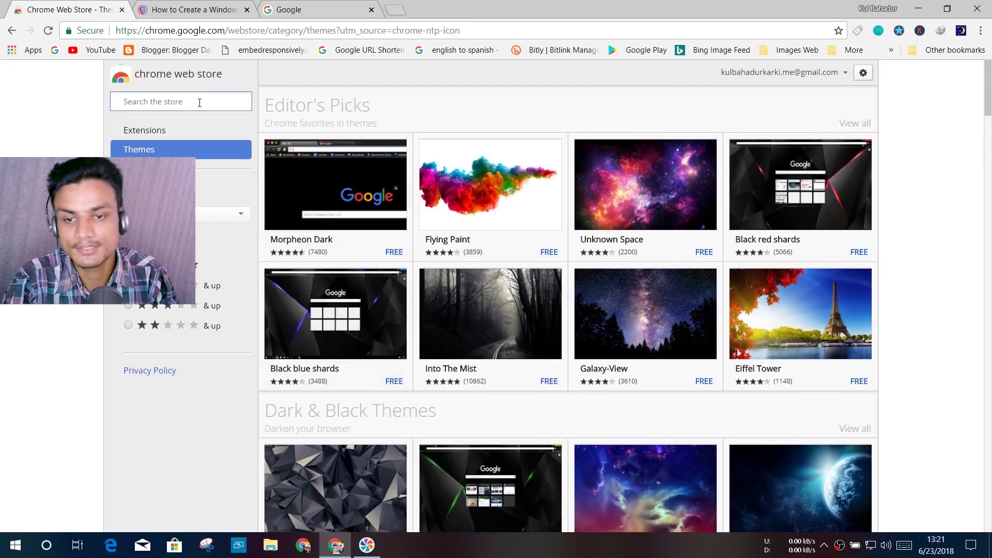
{"action": "left_click", "coordinate": [318, 236]}
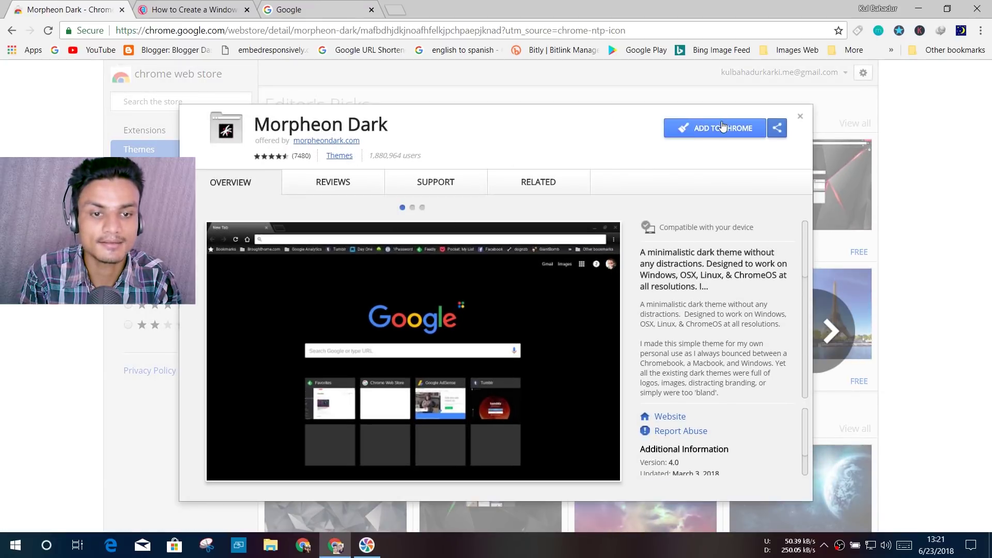
{"action": "left_click", "coordinate": [722, 127]}
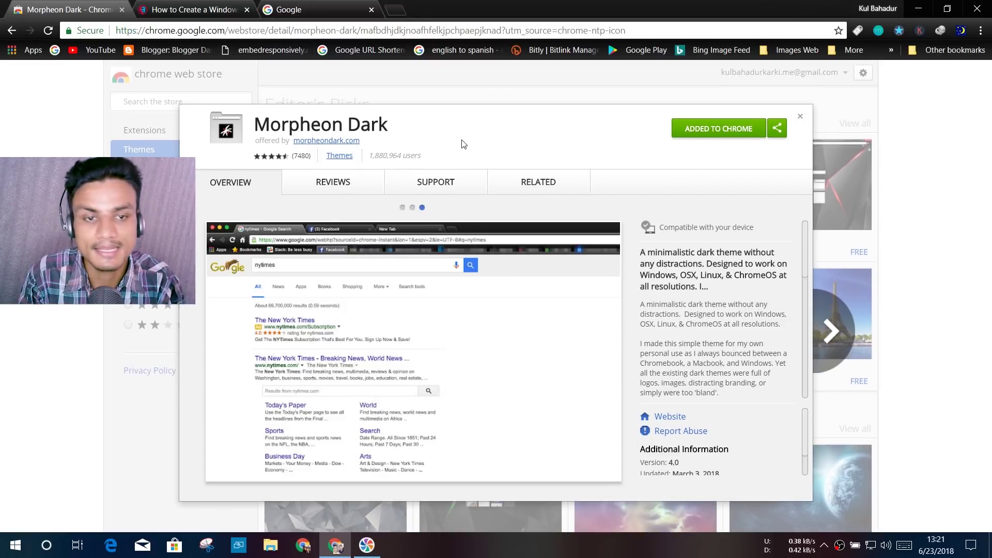
Close the Morpheon Dark details and scroll through the darkened Windows 10 USB blog post.
{"action": "left_click", "coordinate": [799, 116]}
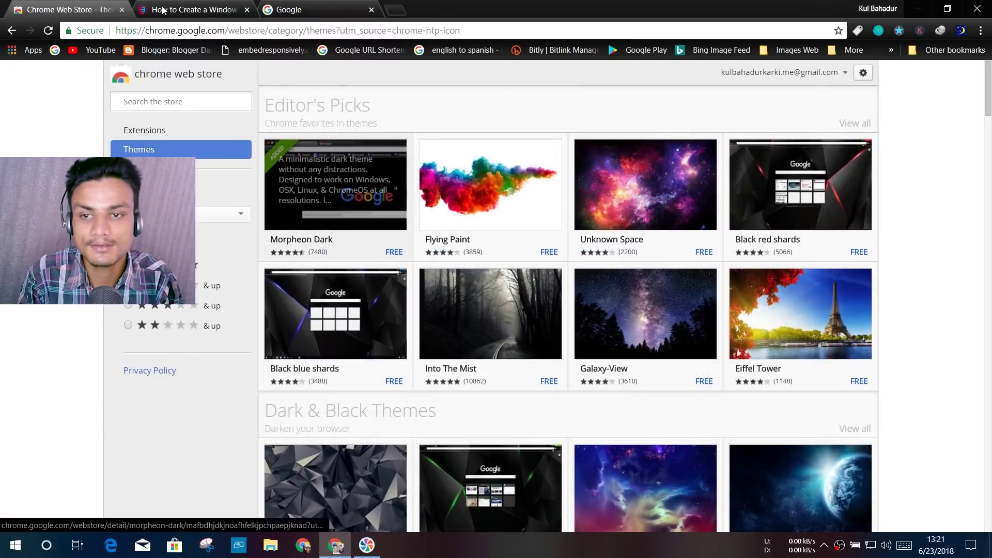
{"action": "left_click", "coordinate": [191, 11]}
{"action": "scroll", "coordinate": [686, 207], "scroll_direction": "down", "scroll_amount": 5}
{"action": "scroll", "coordinate": [648, 257], "scroll_direction": "up", "scroll_amount": 5}
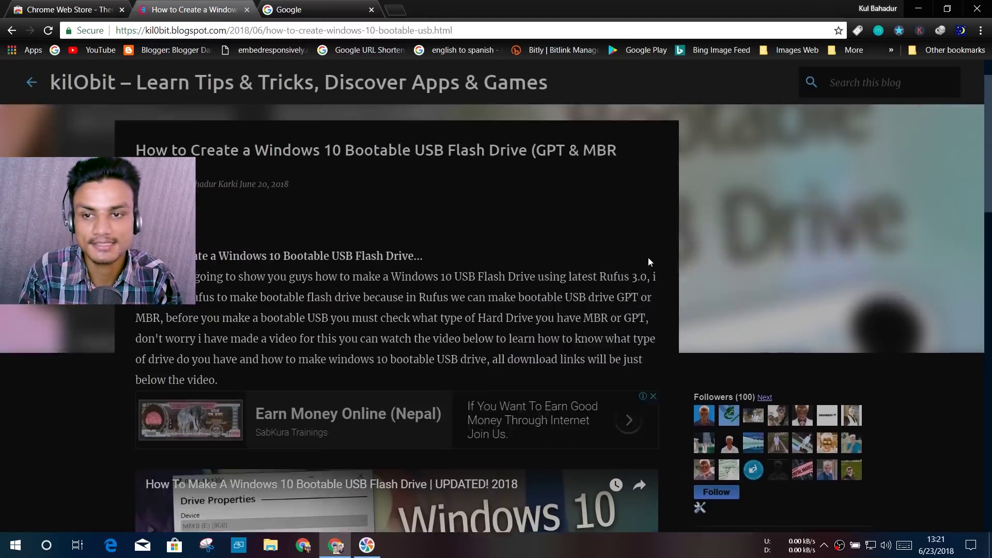
{"action": "scroll", "coordinate": [685, 230], "scroll_direction": "down", "scroll_amount": 10}
{"action": "scroll", "coordinate": [685, 231], "scroll_direction": "down", "scroll_amount": 5}
{"action": "scroll", "coordinate": [690, 248], "scroll_direction": "up", "scroll_amount": 15}
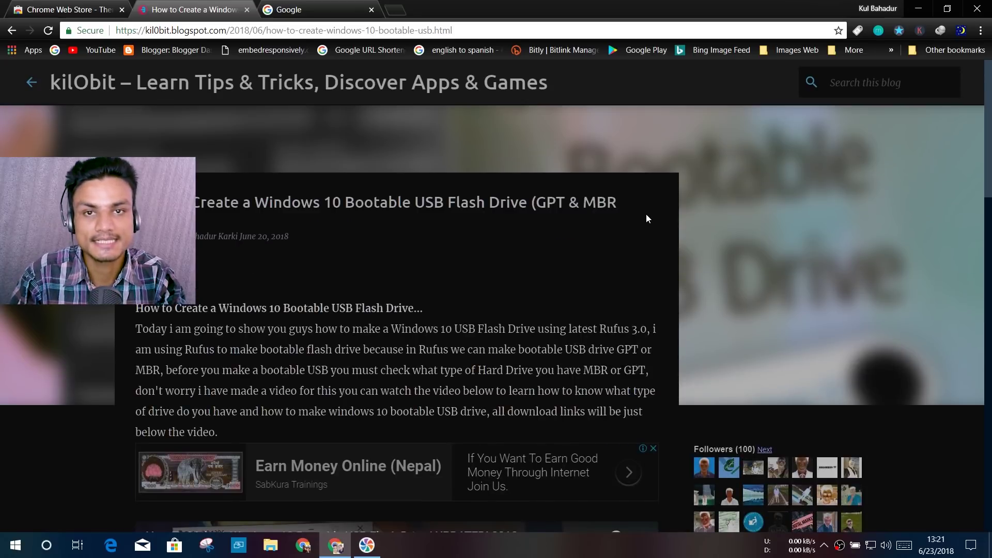
{"action": "scroll", "coordinate": [649, 212], "scroll_direction": "down", "scroll_amount": 12}
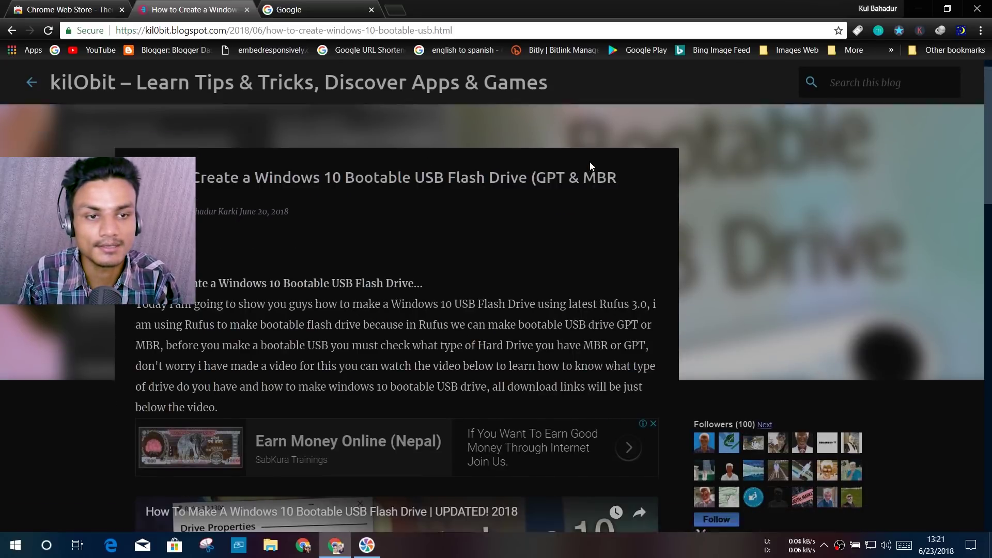
{"action": "scroll", "coordinate": [658, 194], "scroll_direction": "down", "scroll_amount": 10}
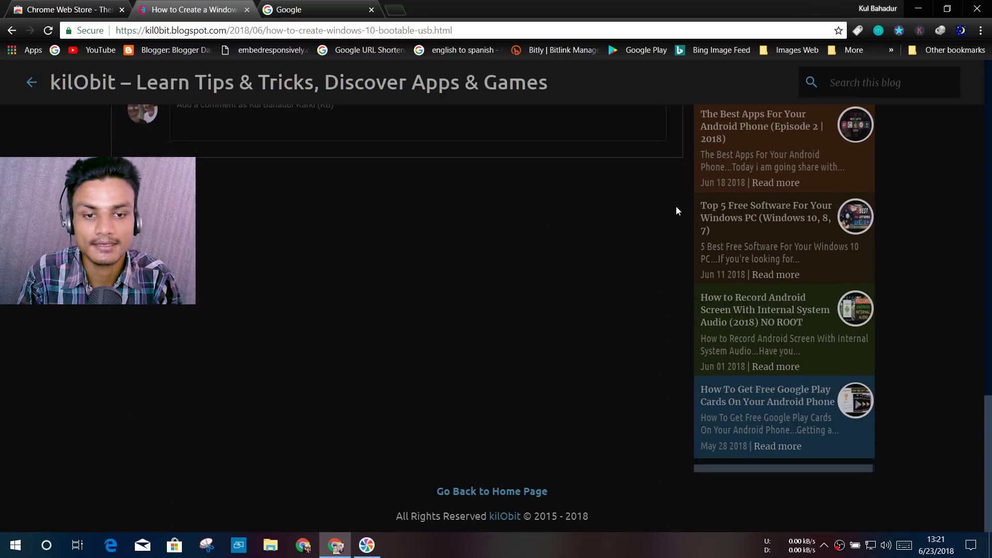
{"action": "scroll", "coordinate": [681, 217], "scroll_direction": "up", "scroll_amount": 15}
{"action": "scroll", "coordinate": [681, 218], "scroll_direction": "up", "scroll_amount": 8}
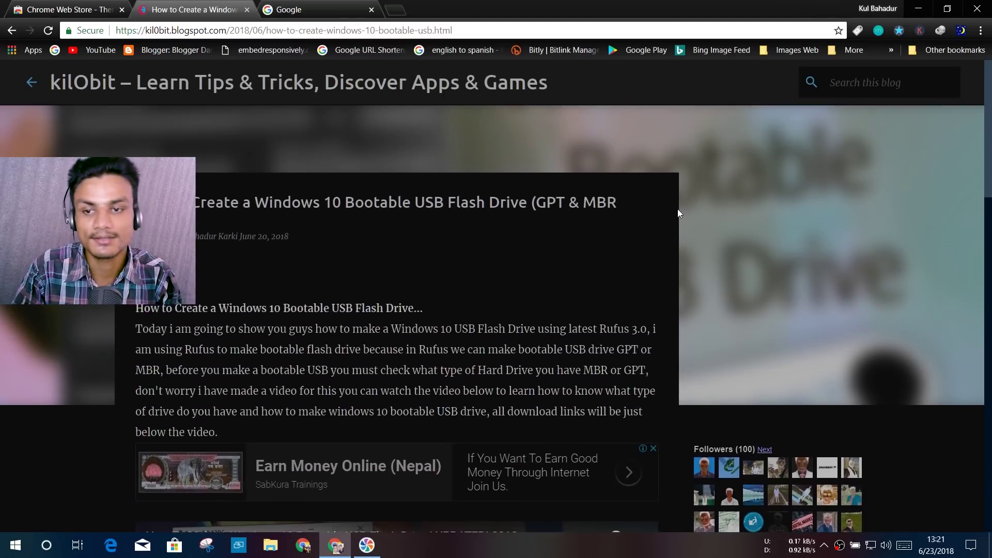